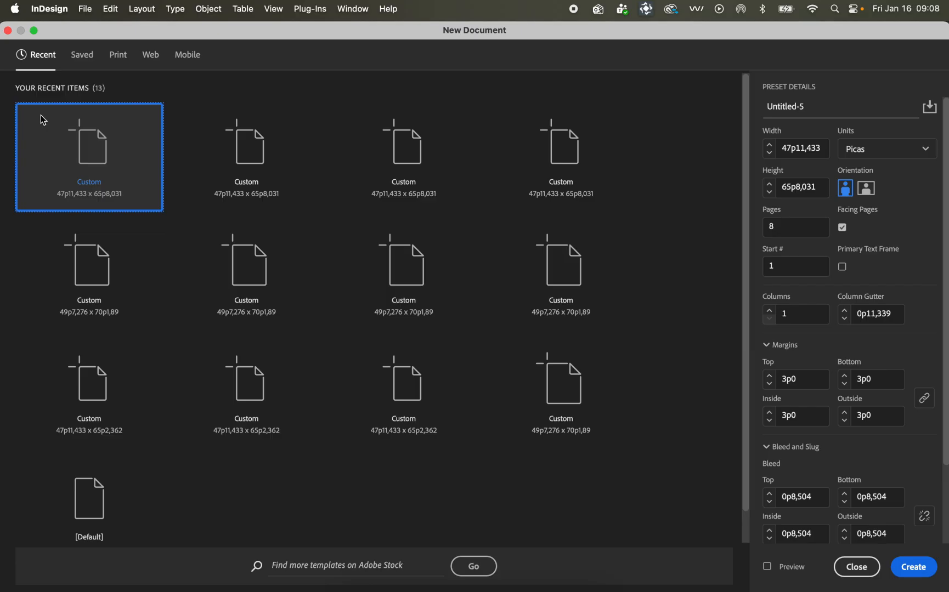
# - Set the new document's units to millimetres and its page count to 12, with Facing Pages enabled
pyautogui.click(903, 151)
pyautogui.click(884, 236)
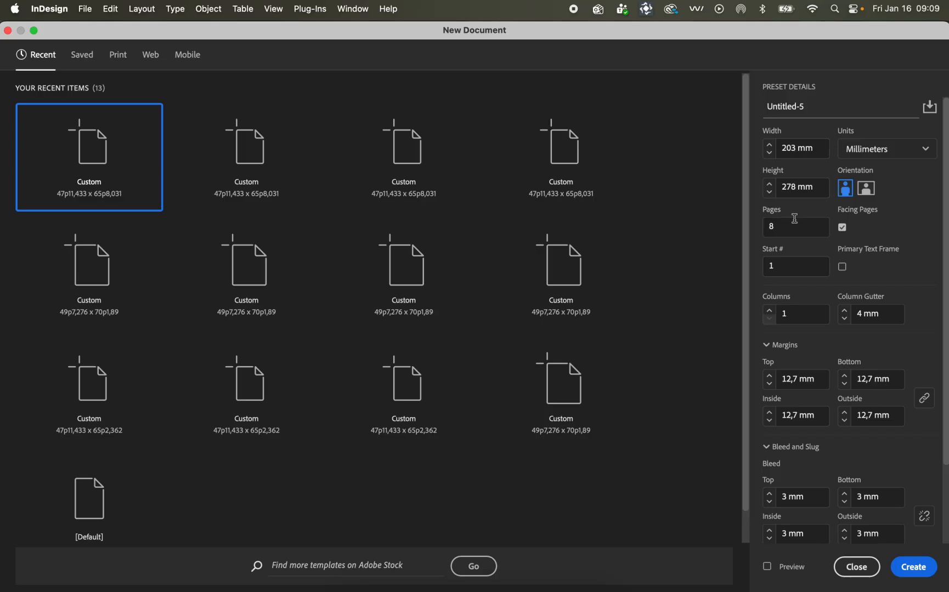
pyautogui.click(774, 227)
pyautogui.write('12')
pyautogui.click(842, 227)
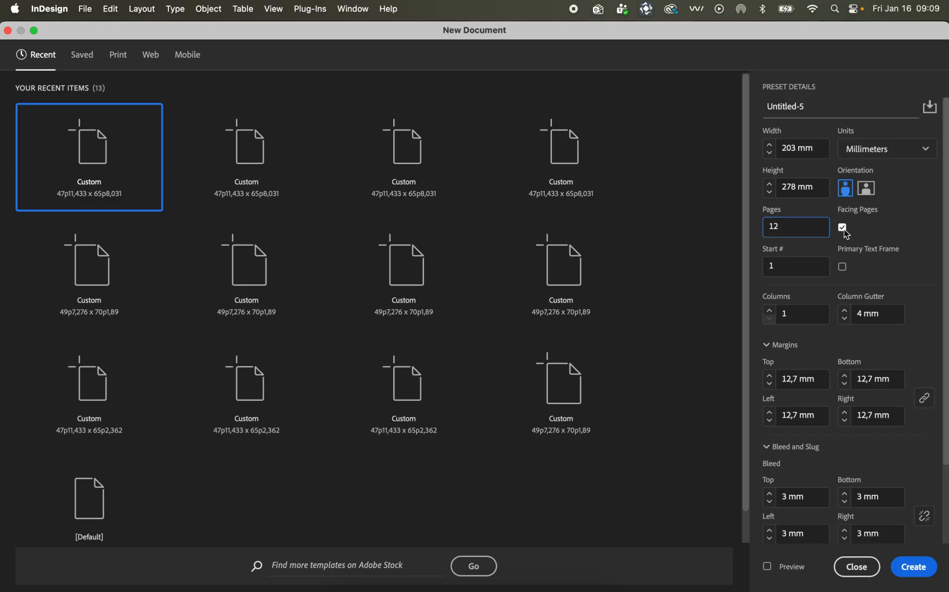
# - Set the column count to 12, review the margin and bleed settings, and create the document
pyautogui.click(793, 317)
pyautogui.write('2')
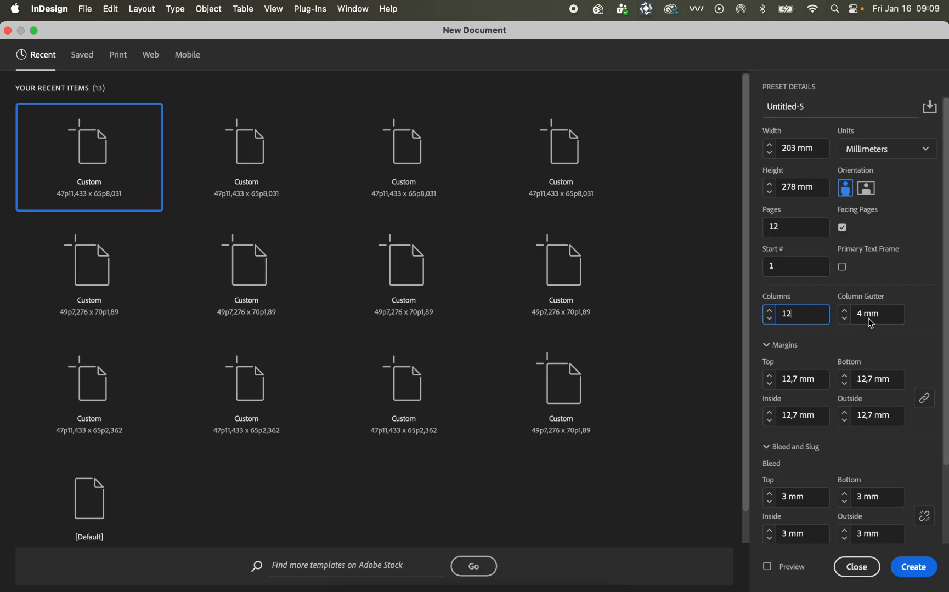
pyautogui.scroll(-3, 870, 323)
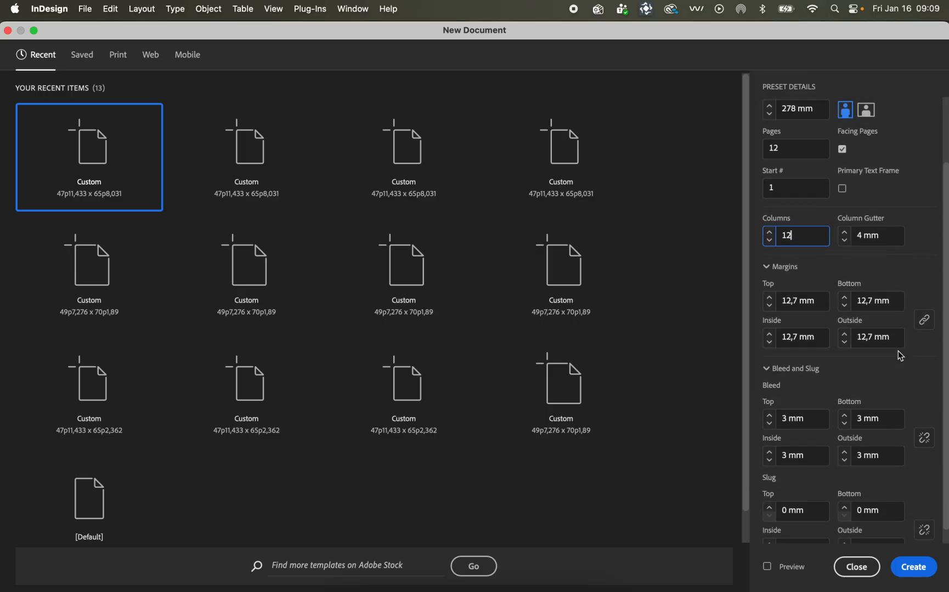
pyautogui.scroll(-1, 900, 355)
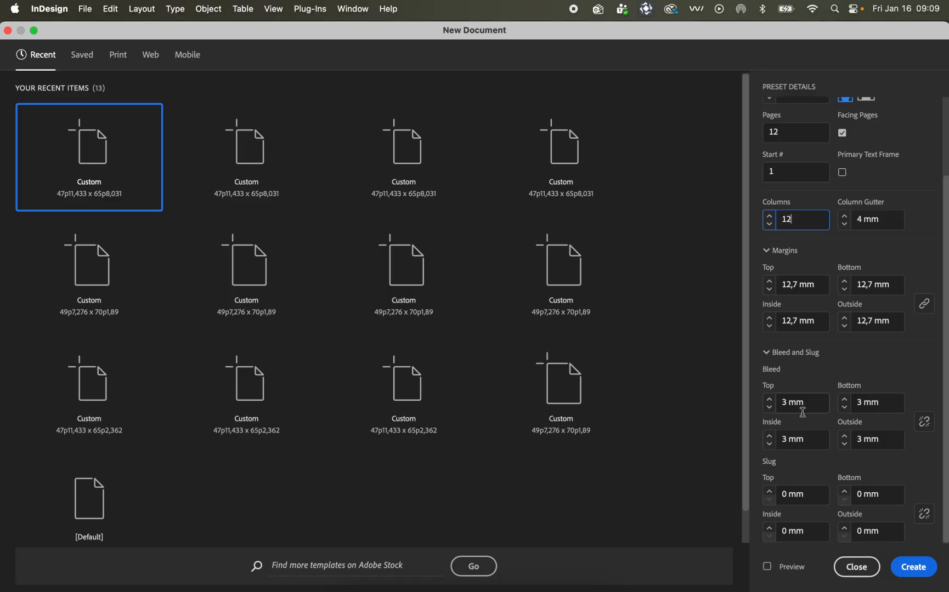
pyautogui.scroll(4, 802, 413)
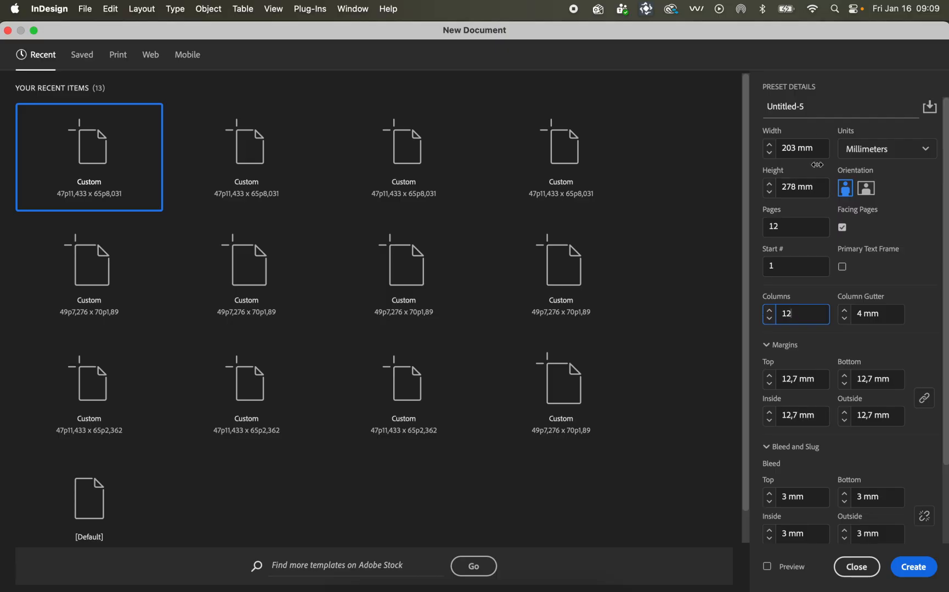
pyautogui.scroll(-4, 817, 167)
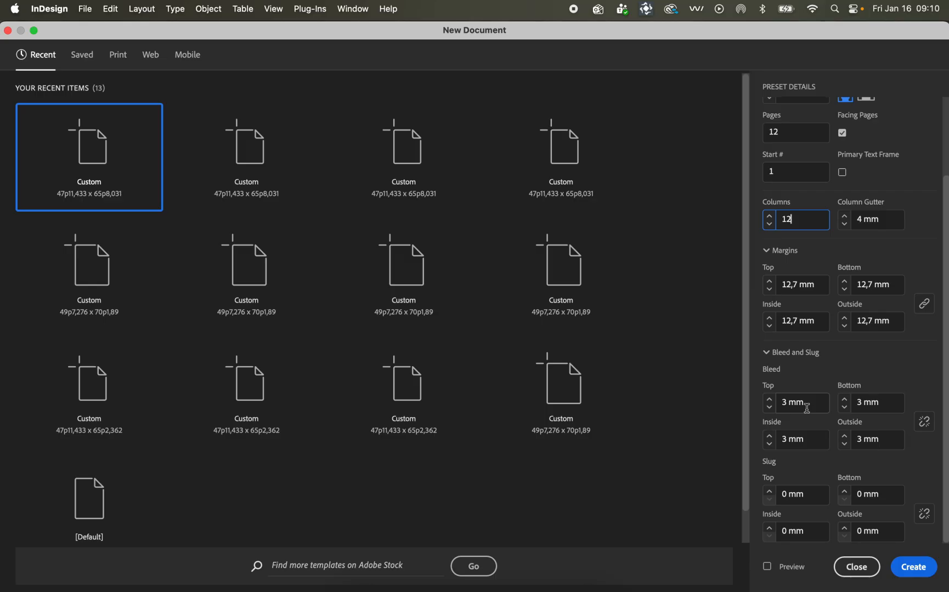
pyautogui.click(914, 567)
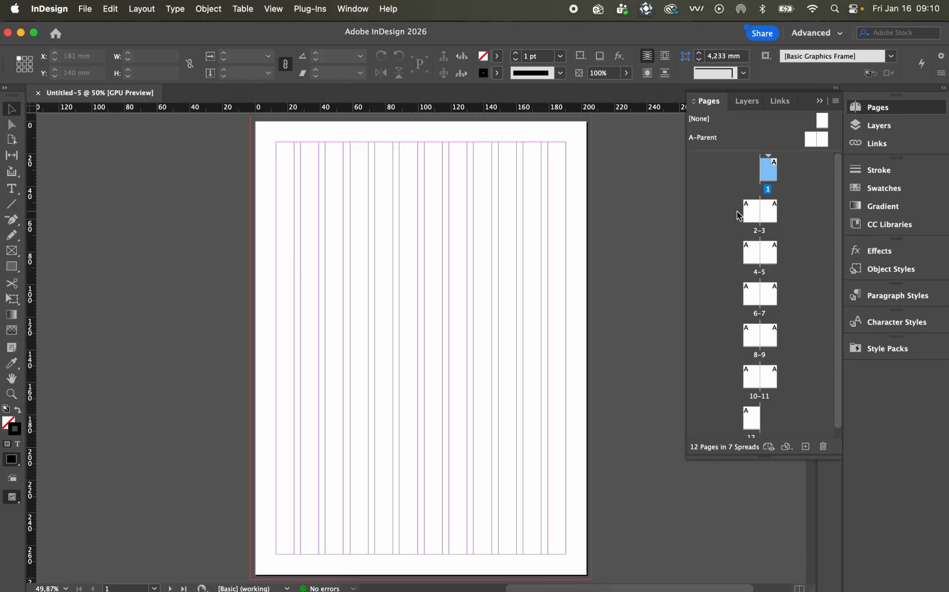
# - Draw a rectangle about 206 x 197.5 mm on page 10, from the outer top bleed corner to the spine
pyautogui.click(769, 220)
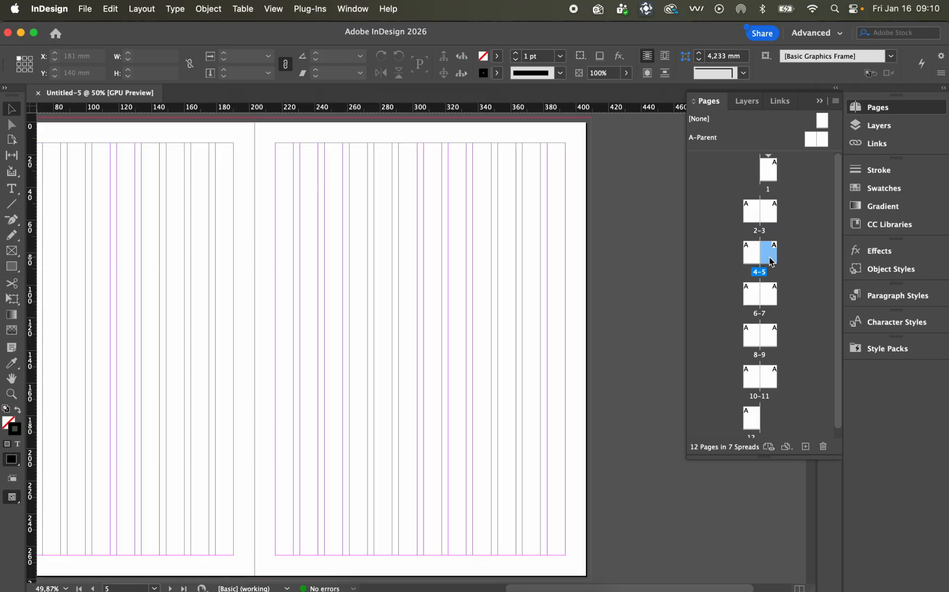
pyautogui.doubleClick(770, 290)
pyautogui.doubleClick(770, 343)
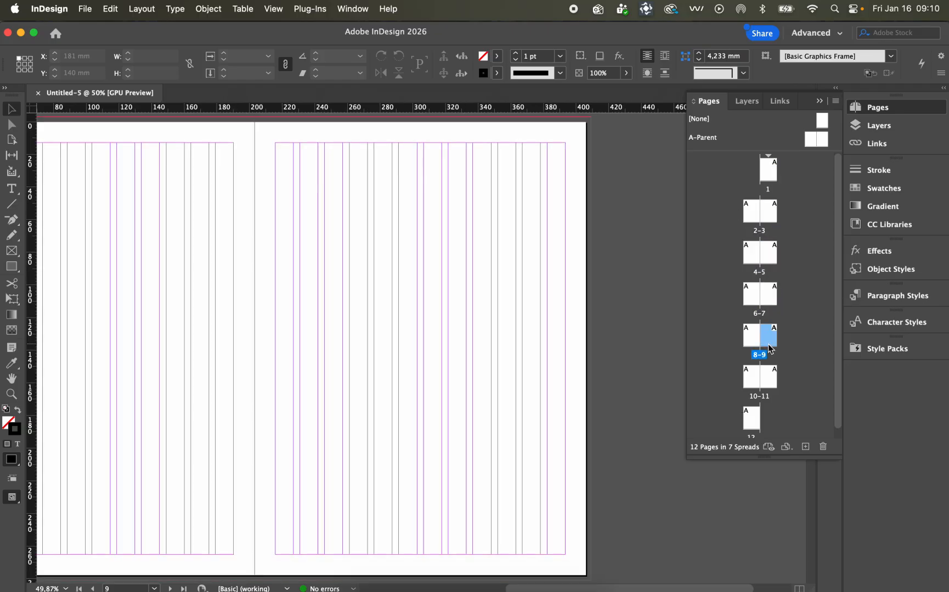
pyautogui.doubleClick(771, 376)
pyautogui.scroll(3, 556, 227)
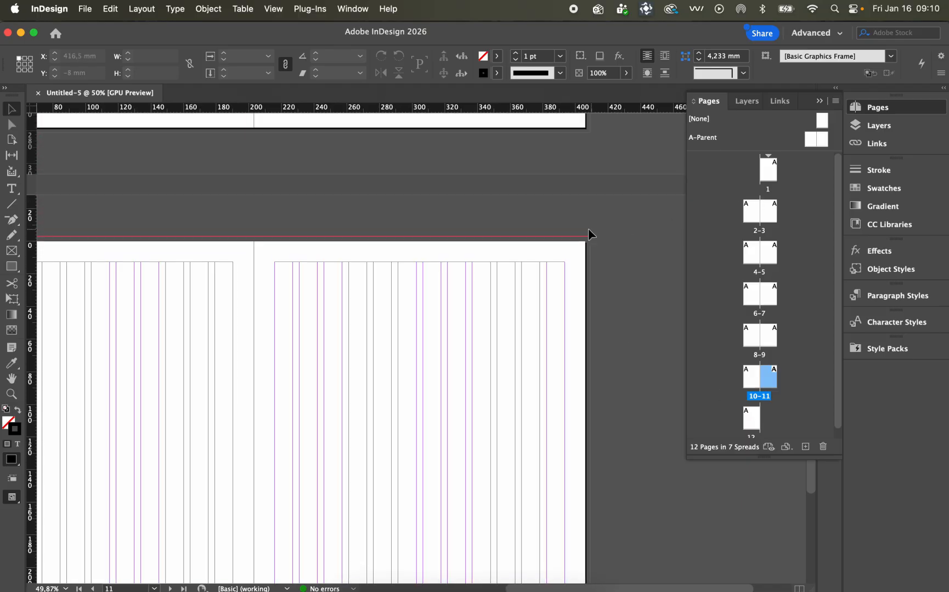
pyautogui.hscroll(-5, 520, 236)
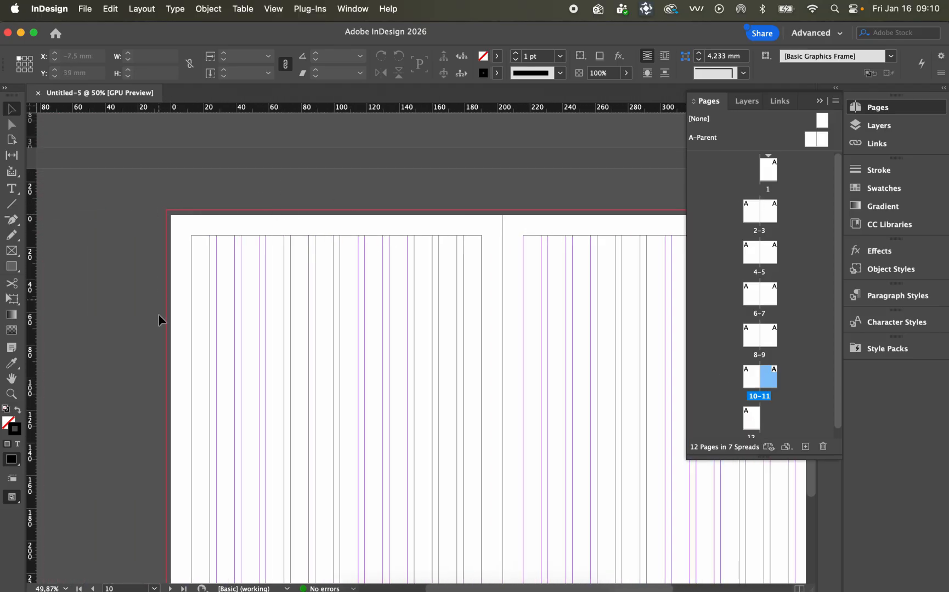
pyautogui.click(11, 268)
pyautogui.moveTo(166, 210); pyautogui.dragTo(503, 531)
# - Extend the rectangle on page 10 down to the bottom bleed line, making it 284 mm high
pyautogui.scroll(-5, 446, 484)
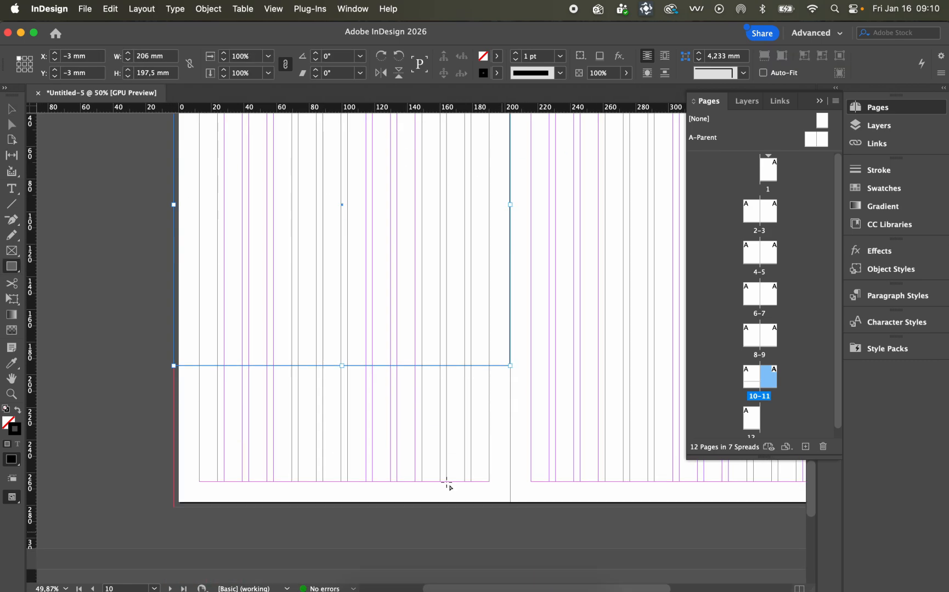
pyautogui.moveTo(342, 365); pyautogui.dragTo(342, 451)
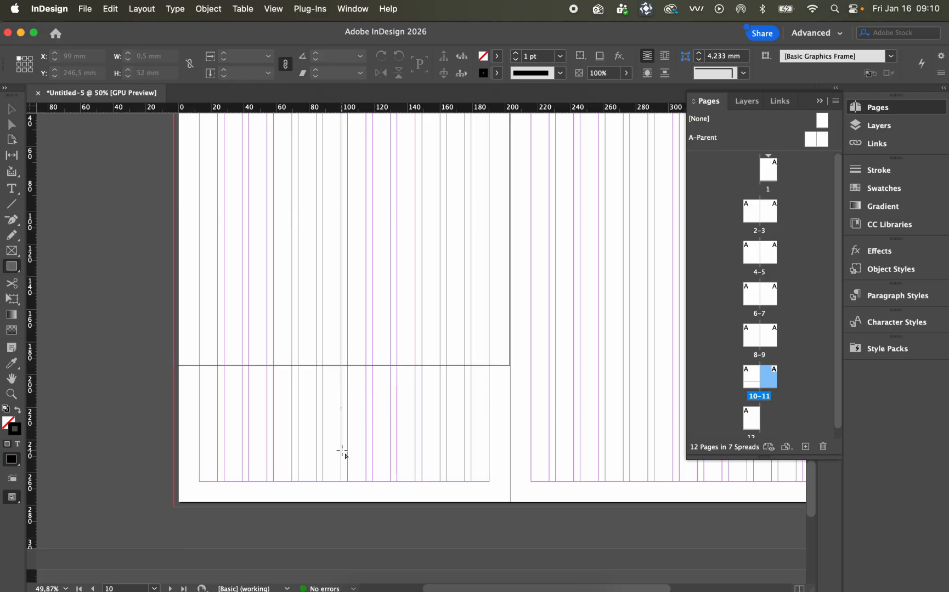
pyautogui.press('super+z')
pyautogui.click(11, 109)
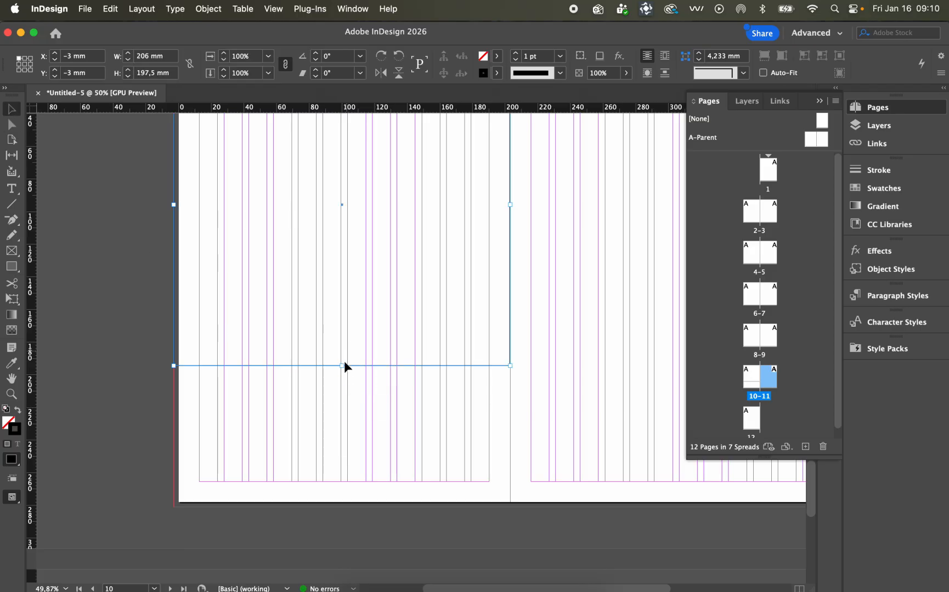
pyautogui.moveTo(342, 366); pyautogui.dragTo(328, 509)
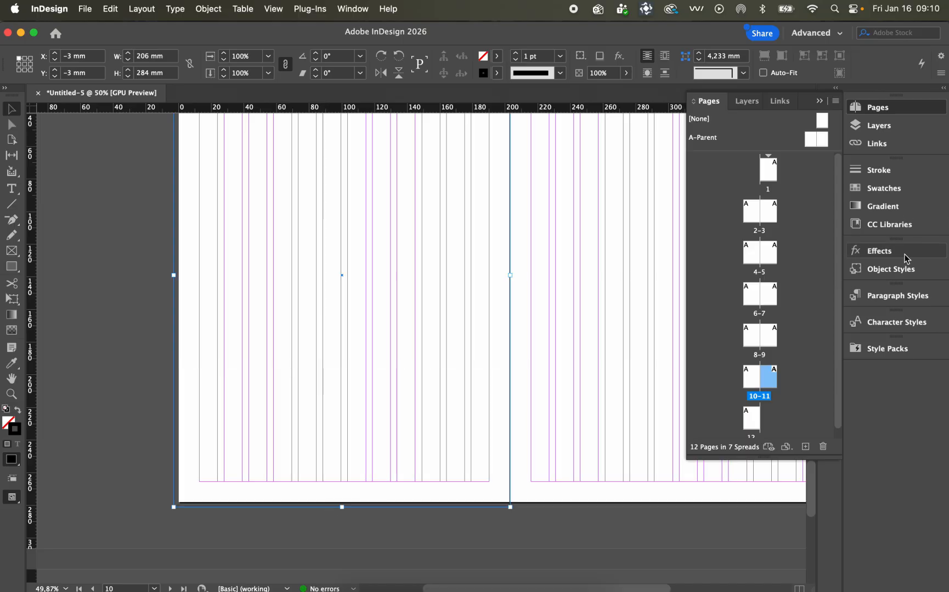
# - Swap the rectangle's fill and stroke so it has a black fill and no stroke, and deselect it
pyautogui.click(894, 188)
pyautogui.click(709, 183)
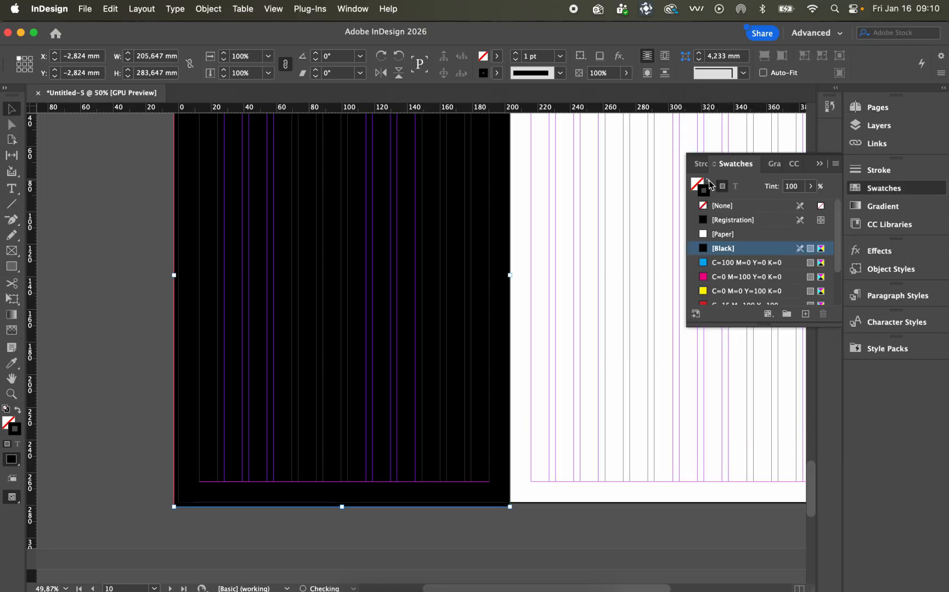
pyautogui.scroll(5, 516, 298)
pyautogui.click(539, 325)
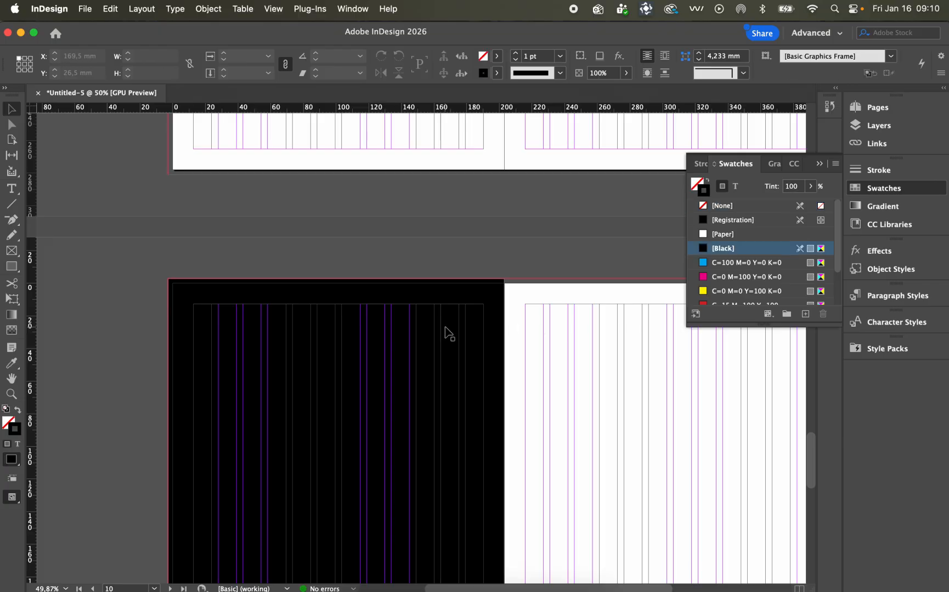
# - Pull the black rectangle's top and outer edges in to the page edge, and extend that corner back out to the 3 mm bleed
pyautogui.scroll(-3, 445, 326)
pyautogui.click(463, 220)
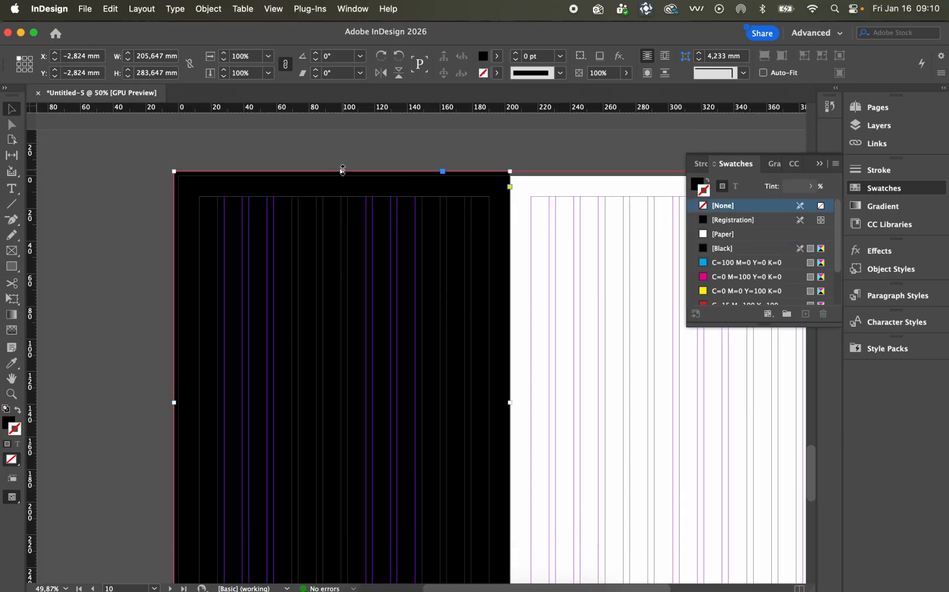
pyautogui.moveTo(341, 170); pyautogui.dragTo(341, 176)
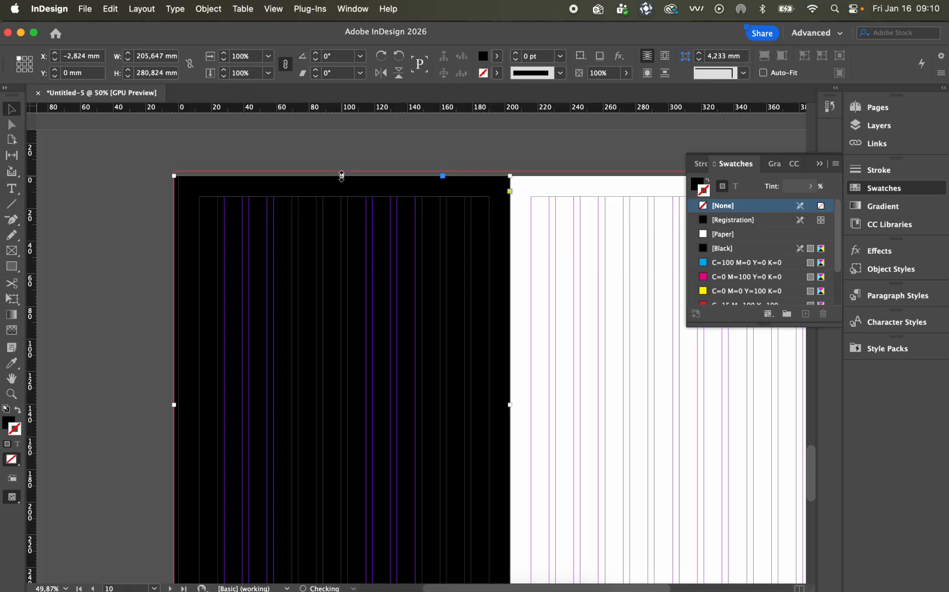
pyautogui.moveTo(174, 405)
pyautogui.mouseDown()
pyautogui.moveTo(187, 405)
pyautogui.moveTo(178, 405)
pyautogui.mouseUp()
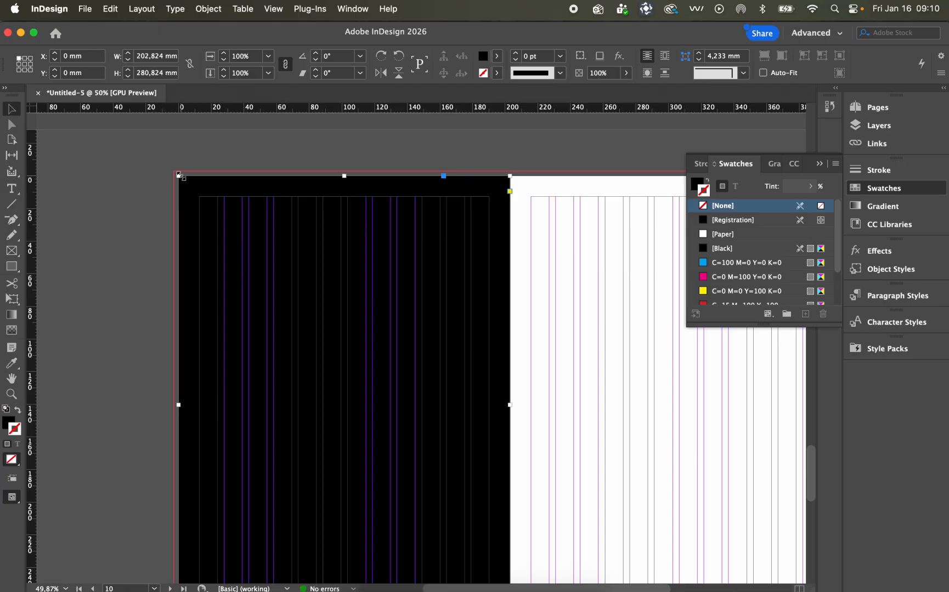
pyautogui.moveTo(179, 176); pyautogui.dragTo(174, 171)
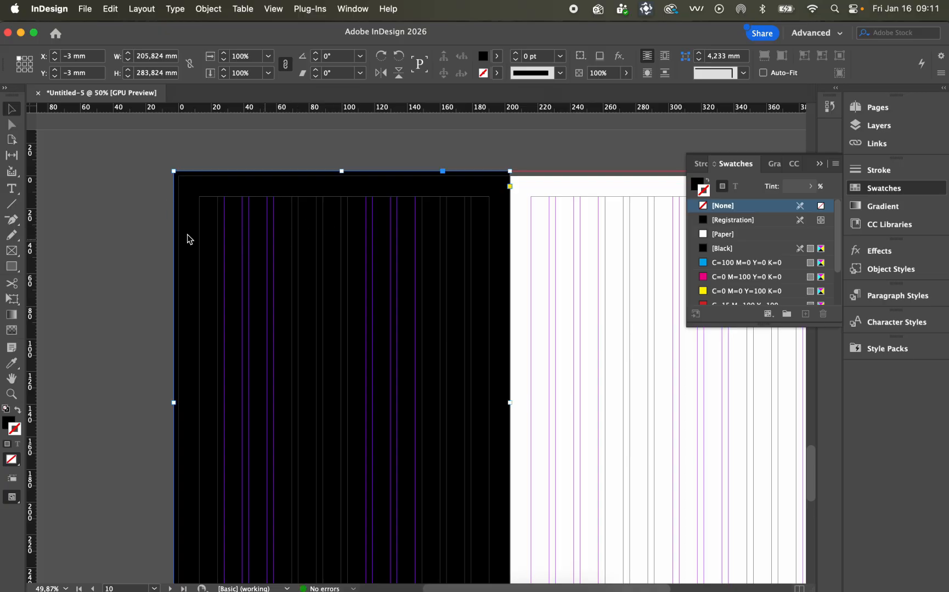
# - Delete the black rectangle from page 10
pyautogui.click(123, 269)
pyautogui.click(247, 301)
pyautogui.press('Delete')
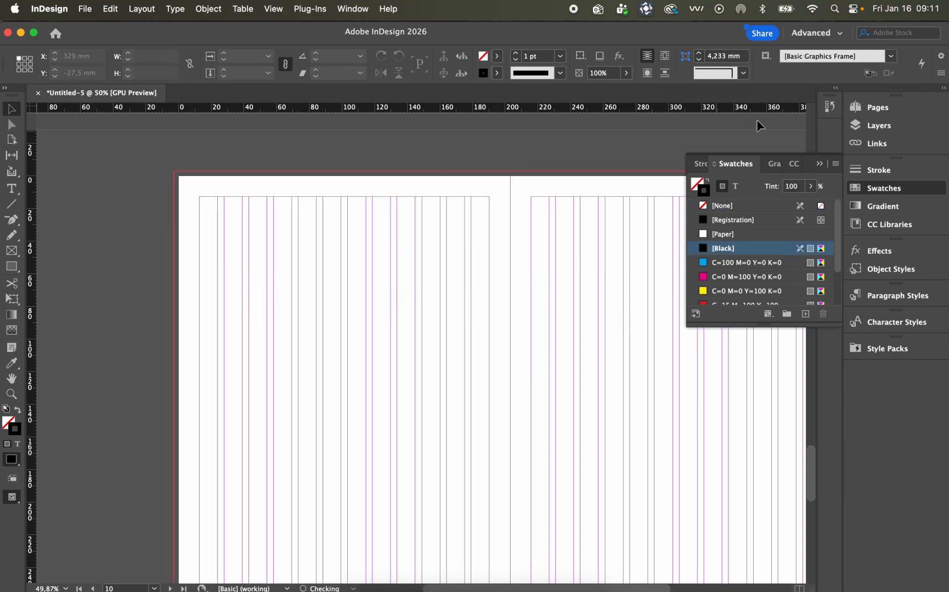
# - Go back through the spreads to page 1 and examine the column guides on the pages
pyautogui.click(886, 108)
pyautogui.doubleClick(767, 335)
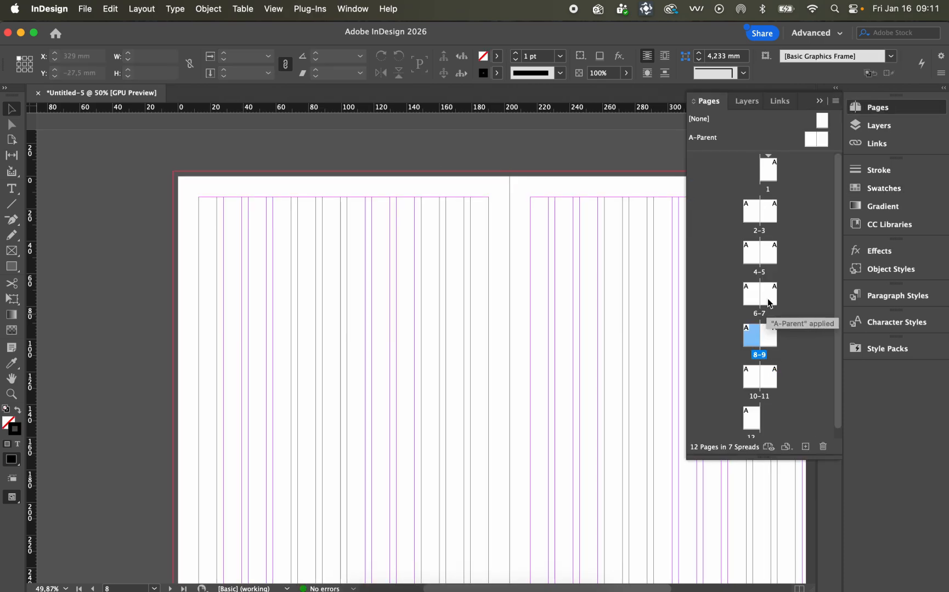
pyautogui.doubleClick(770, 297)
pyautogui.click(770, 174)
pyautogui.doubleClick(771, 174)
pyautogui.scroll(-5, 444, 365)
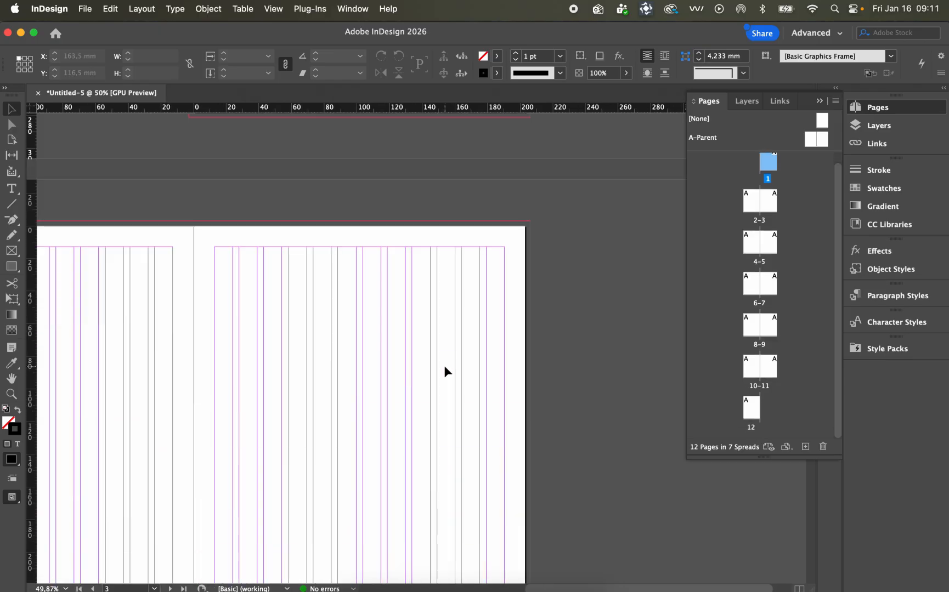
pyautogui.scroll(5, 445, 366)
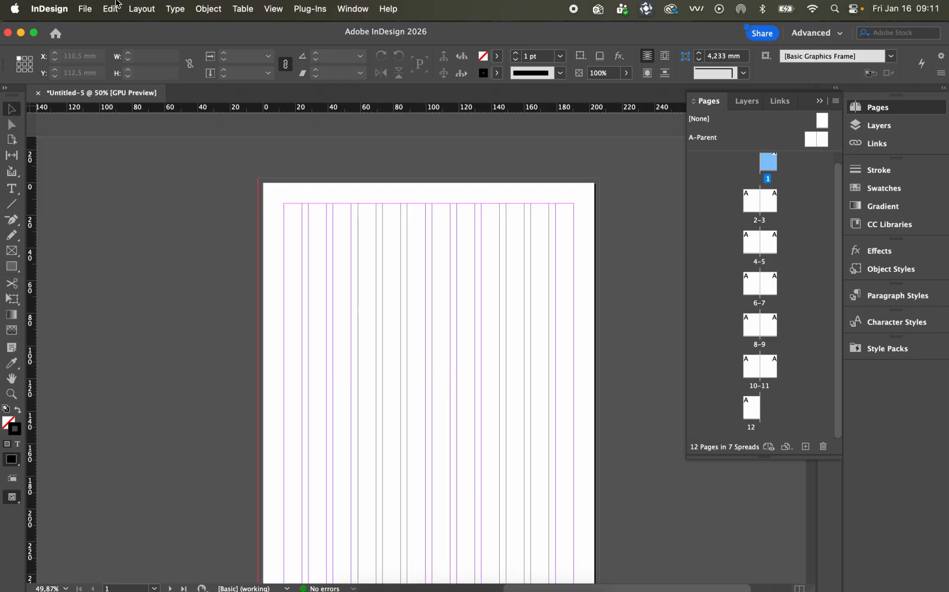
# - Create another new document in millimetres with the column count set to 1
pyautogui.click(88, 8)
pyautogui.moveTo(94, 34)
pyautogui.click(277, 34)
pyautogui.click(867, 149)
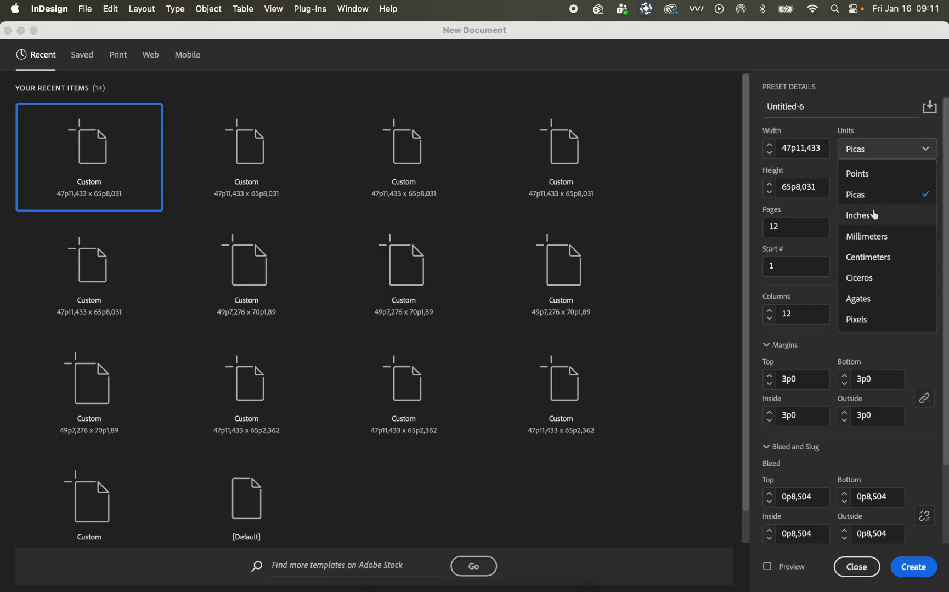
pyautogui.click(874, 239)
pyautogui.doubleClick(790, 312)
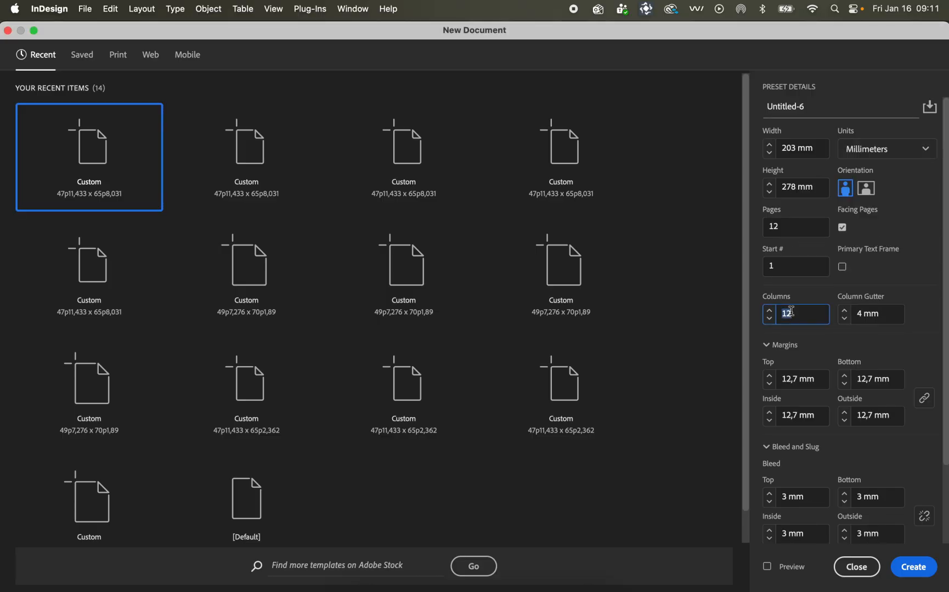
pyautogui.write('1')
pyautogui.click(920, 563)
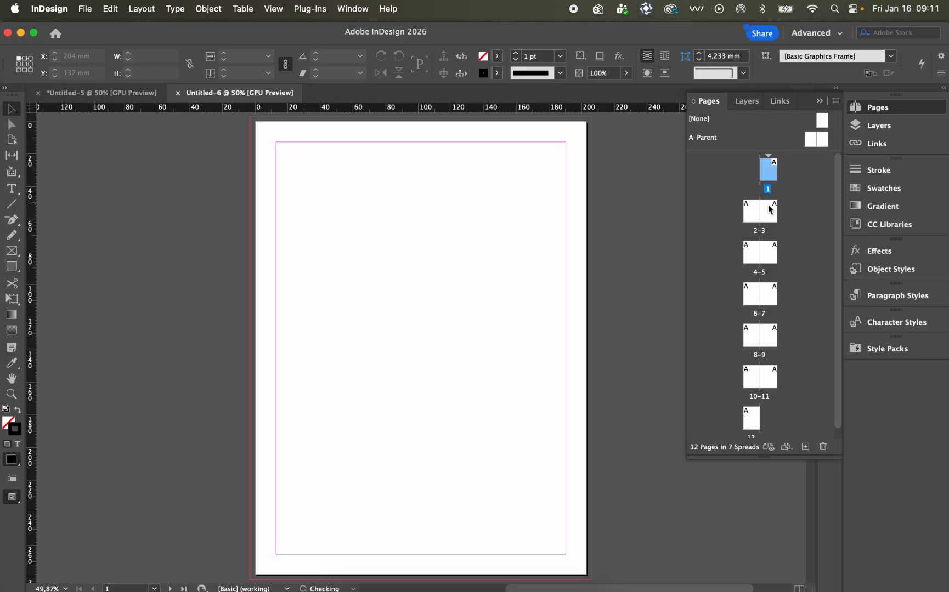
# - Look through the spreads up to pages 6-7 for column guides and return to page 1
pyautogui.doubleClick(768, 211)
pyautogui.doubleClick(769, 252)
pyautogui.click(771, 305)
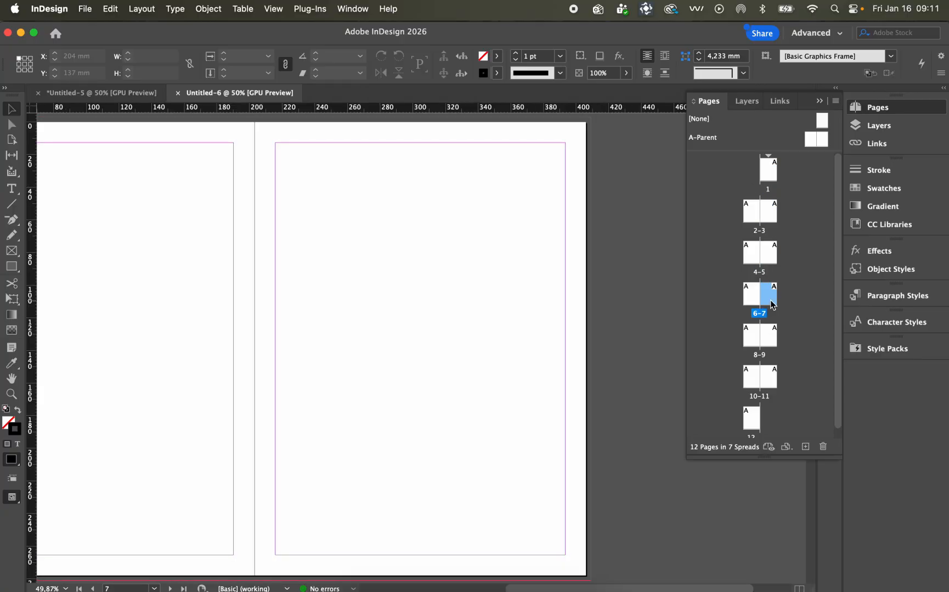
pyautogui.doubleClick(769, 174)
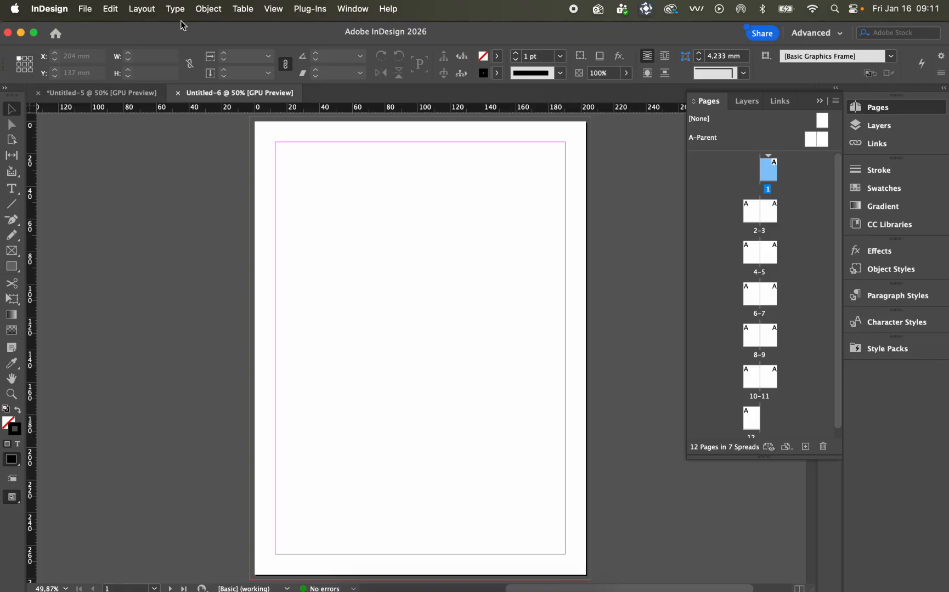
# - Set the number of columns on page 1 to 12 in Margins and Columns and refresh the preview
pyautogui.click(137, 9)
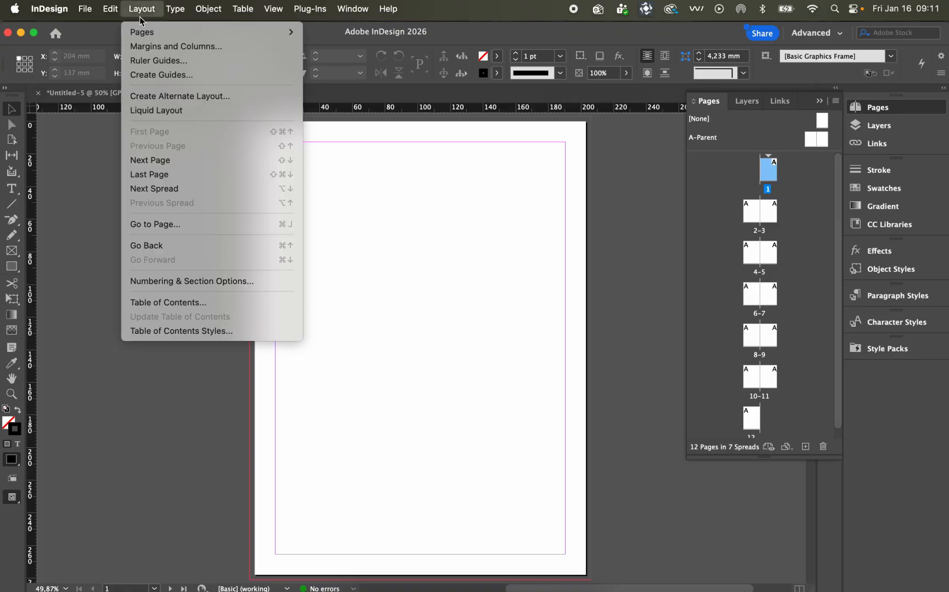
pyautogui.click(158, 52)
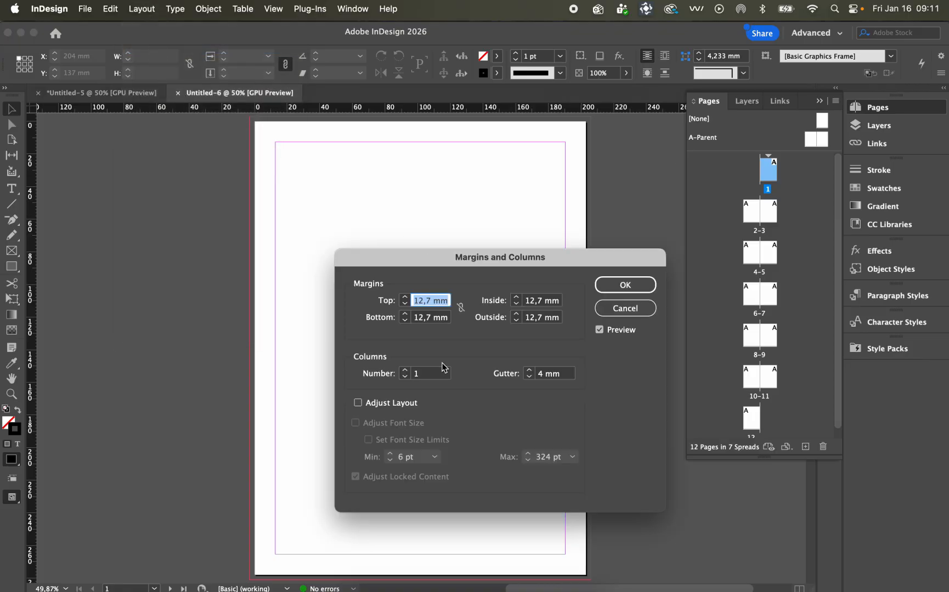
pyautogui.click(432, 378)
pyautogui.write('12')
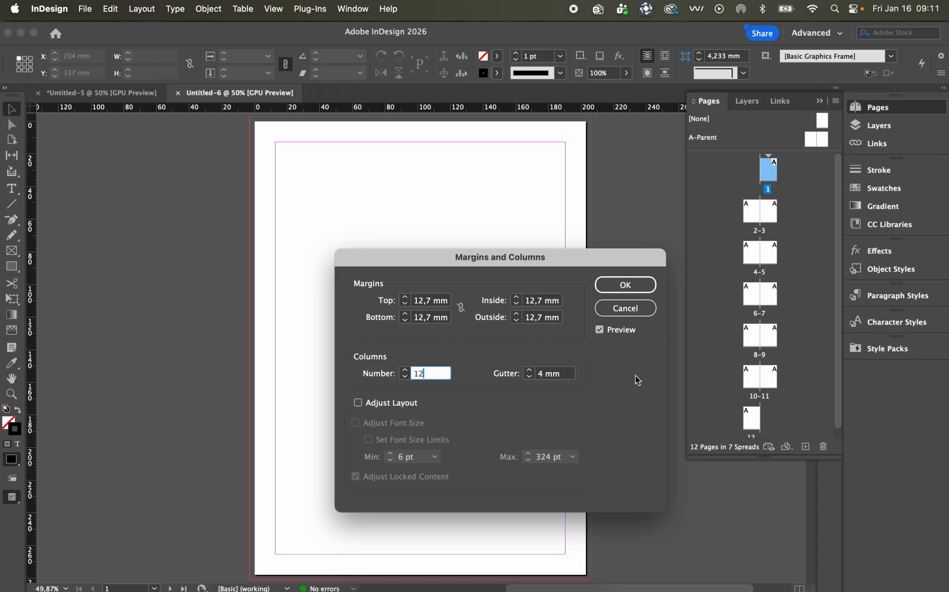
pyautogui.click(599, 331)
pyautogui.click(602, 333)
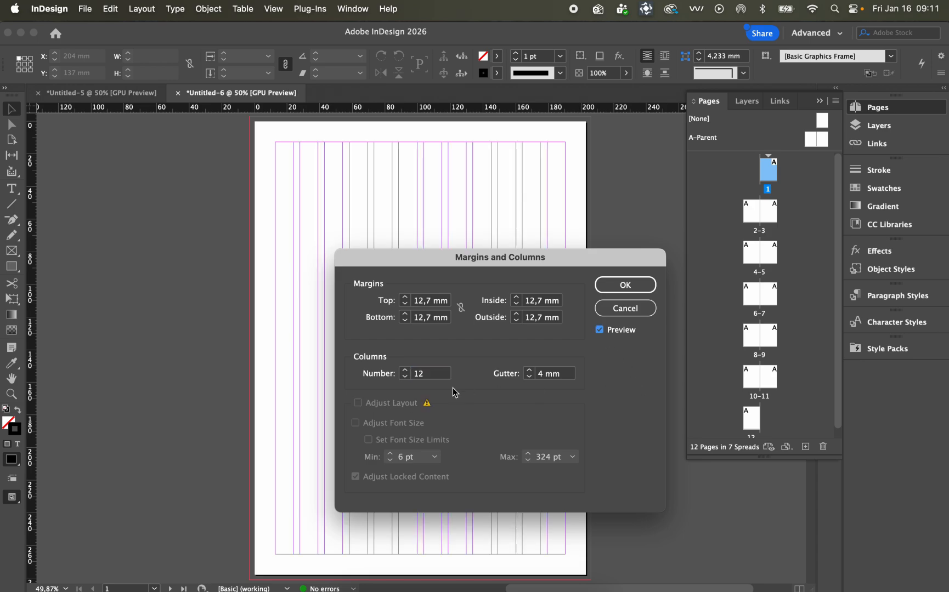
# - Try 24 columns on page 1 and refresh the preview
pyautogui.click(430, 378)
pyautogui.write('24')
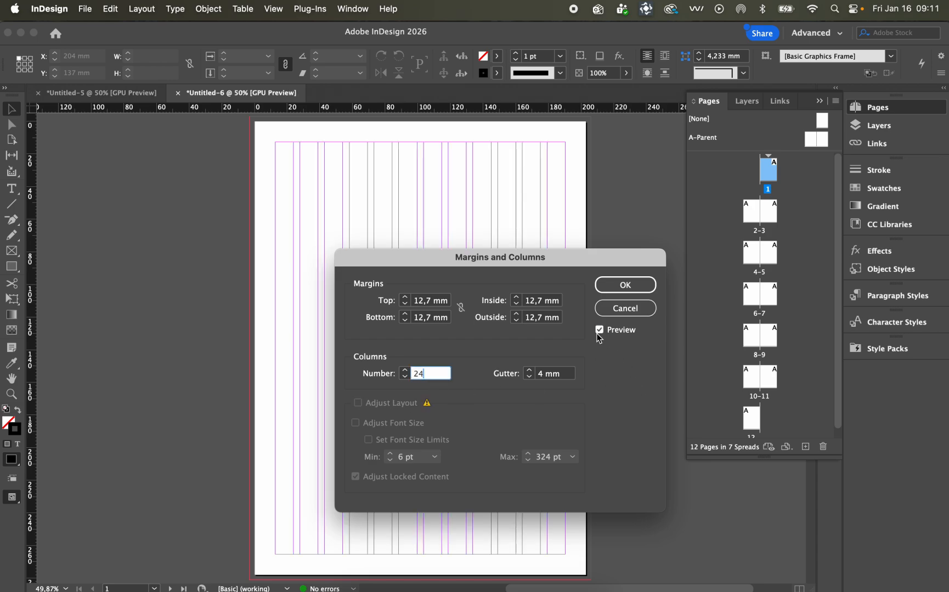
pyautogui.click(598, 335)
pyautogui.click(600, 336)
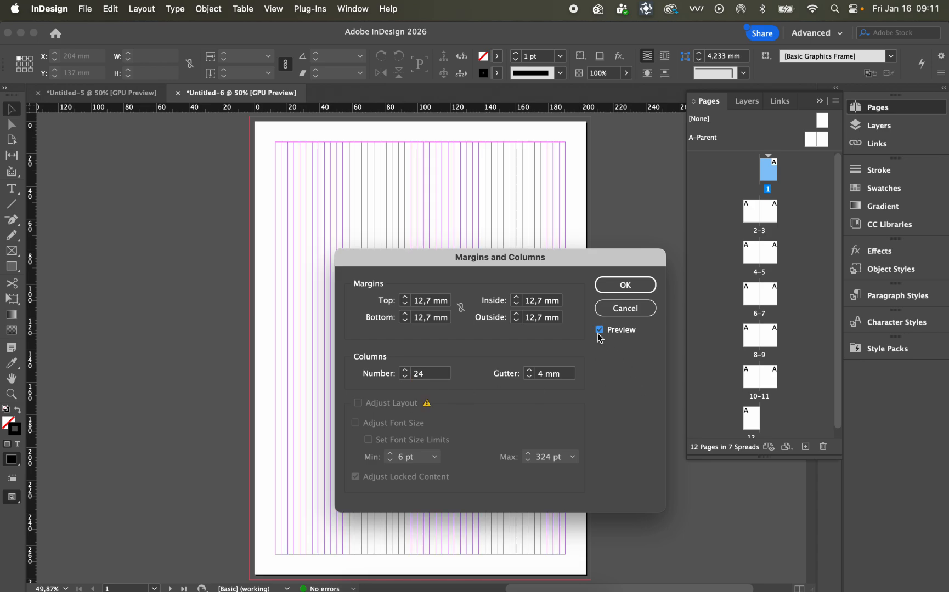
# - Return the column count on page 1 to 12, refresh the preview and apply the settings
pyautogui.click(436, 379)
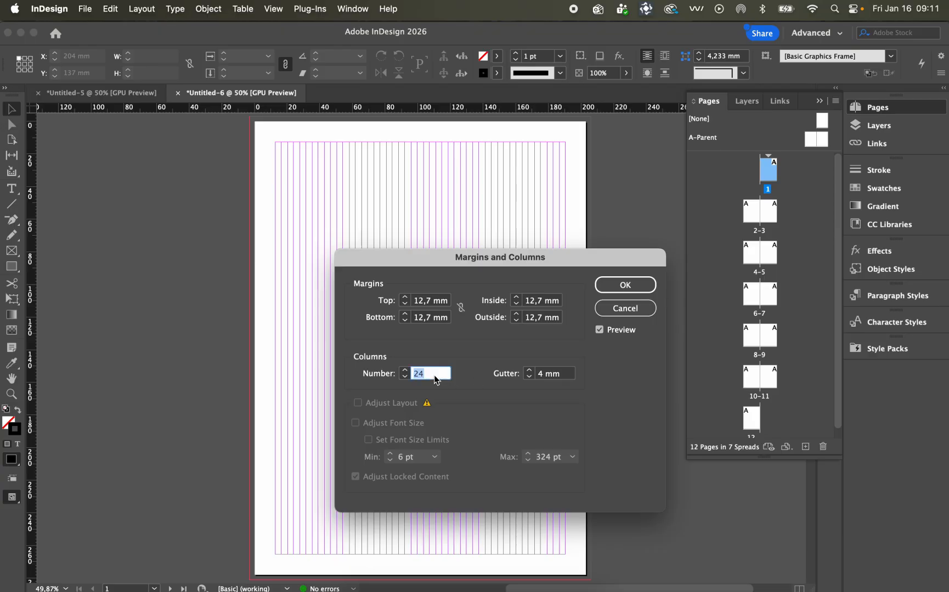
pyautogui.write('1')
pyautogui.click(599, 330)
pyautogui.click(599, 329)
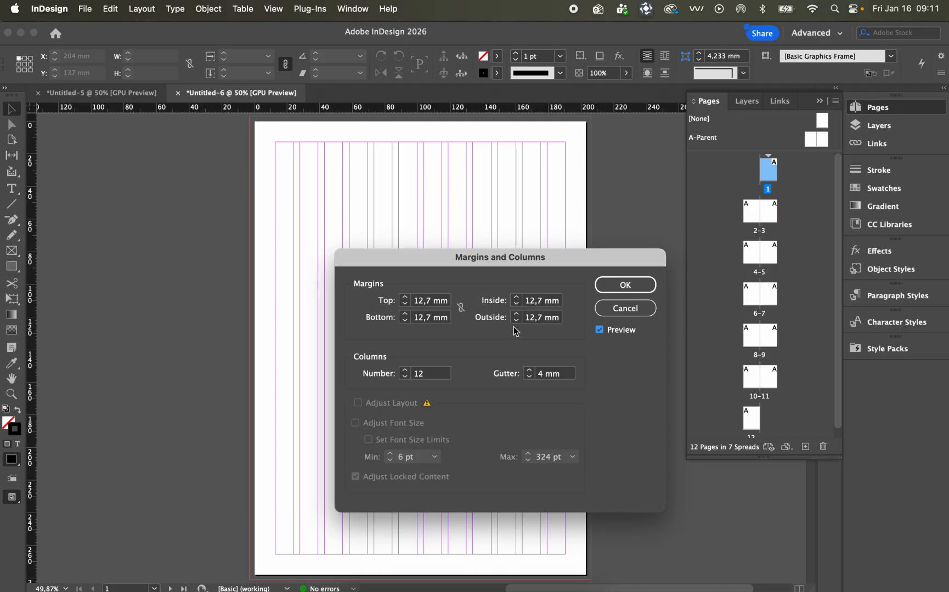
pyautogui.click(626, 285)
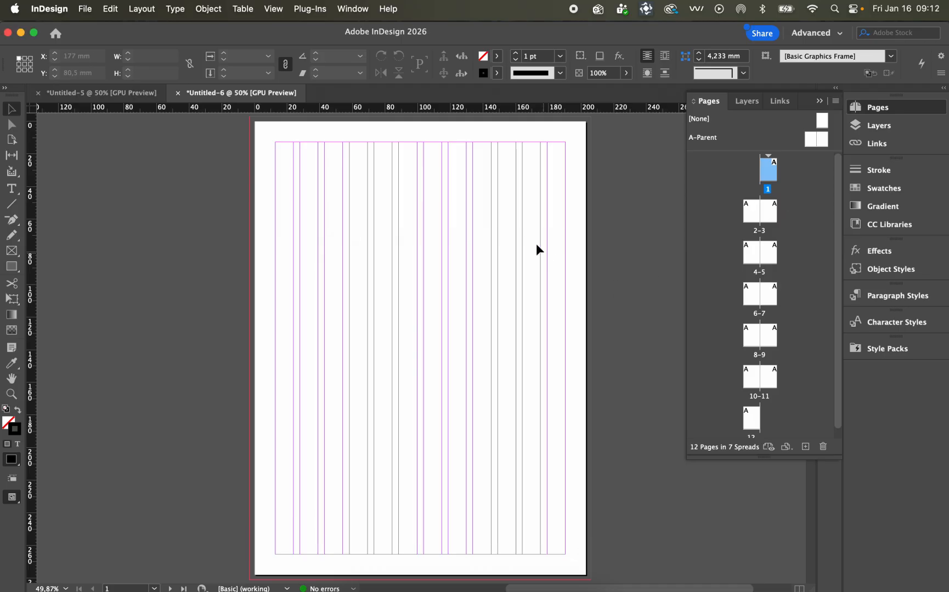
# - Check the spreads from 2-3 to 10-11 for column guides and go back to page 1
pyautogui.doubleClick(773, 215)
pyautogui.doubleClick(769, 258)
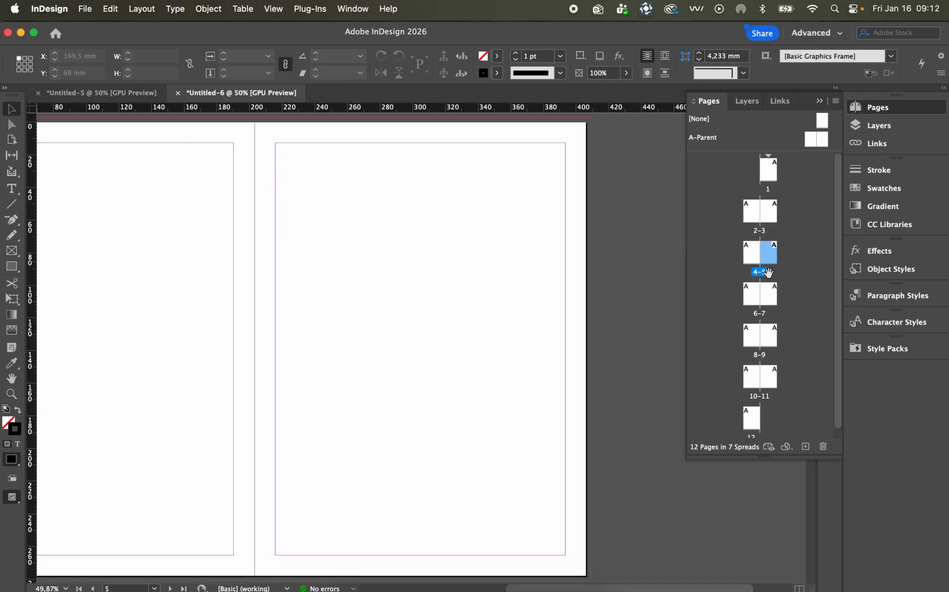
pyautogui.doubleClick(771, 301)
pyautogui.doubleClick(771, 343)
pyautogui.doubleClick(772, 380)
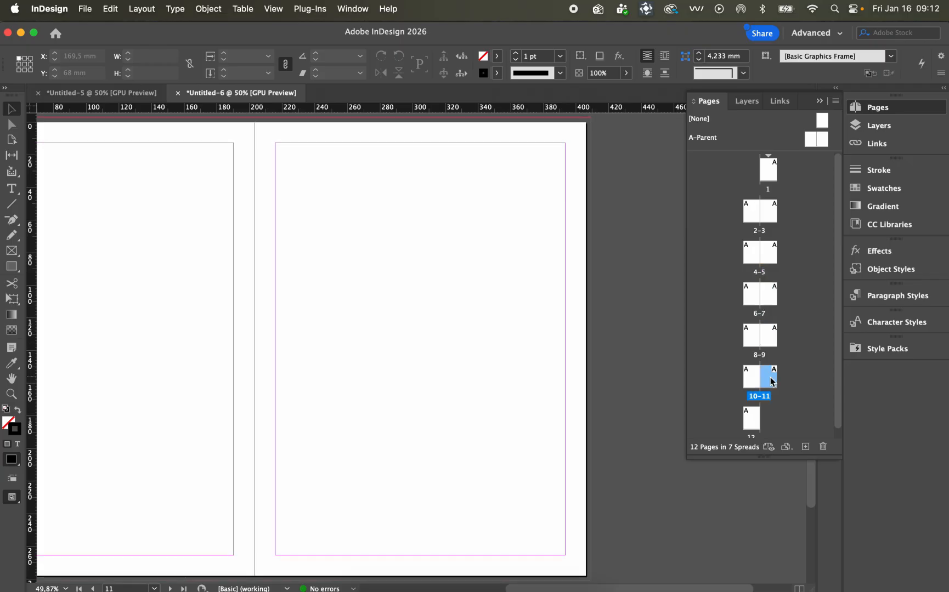
pyautogui.doubleClick(766, 187)
# - Select pages 2 to 12 together and set their column count to 12 in Margins and Columns
pyautogui.click(753, 218)
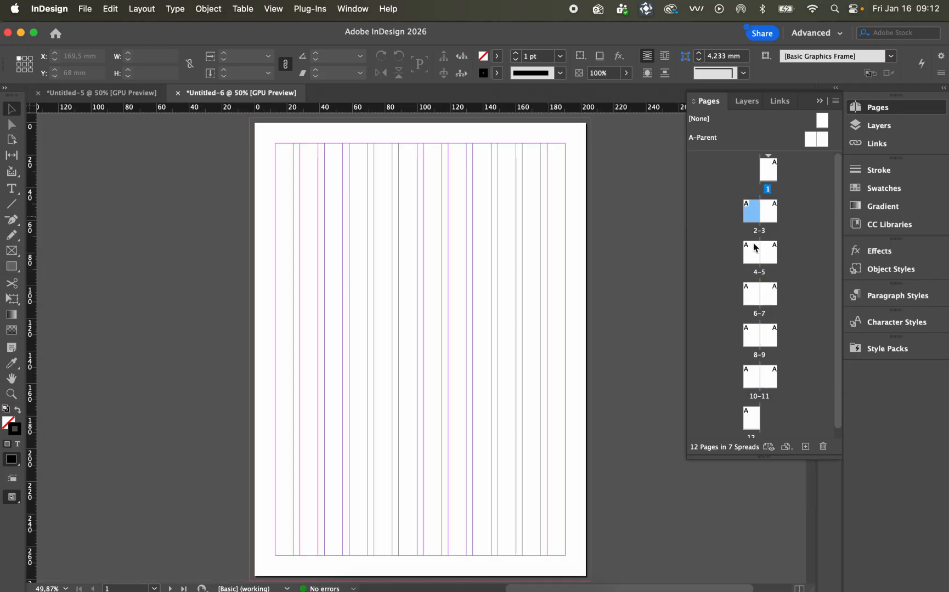
pyautogui.keyDown('shift'); pyautogui.click(751, 420); pyautogui.keyUp('shift')
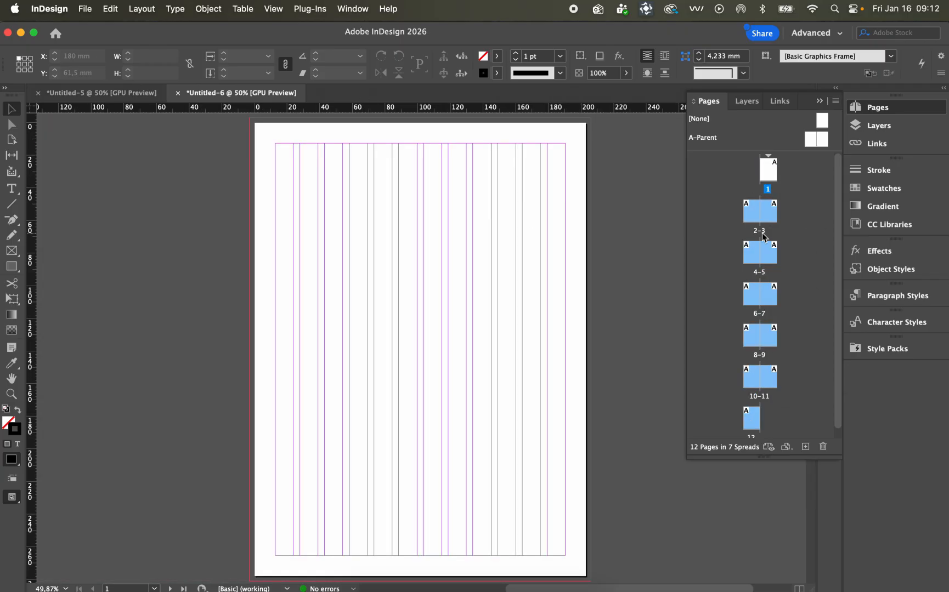
pyautogui.click(142, 9)
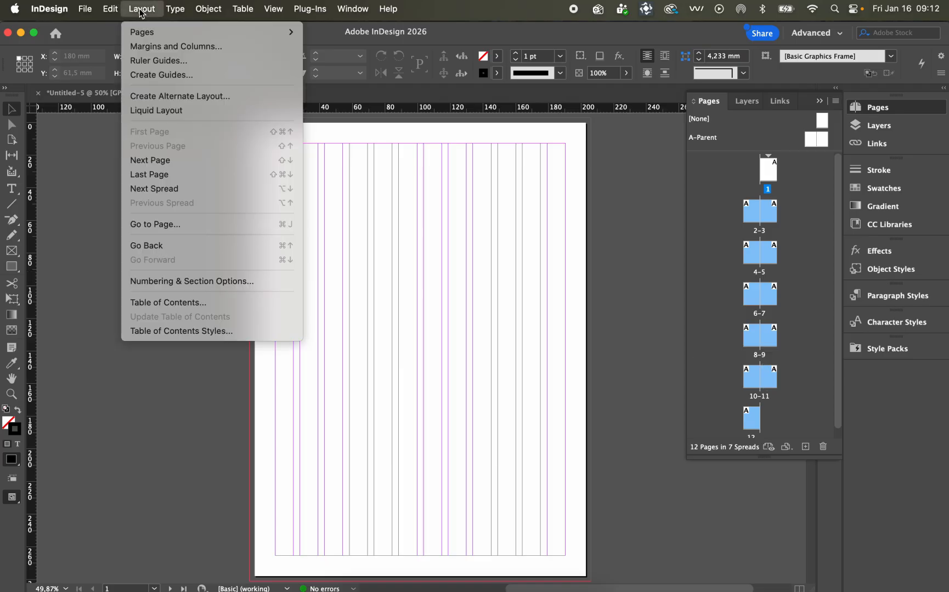
pyautogui.click(150, 48)
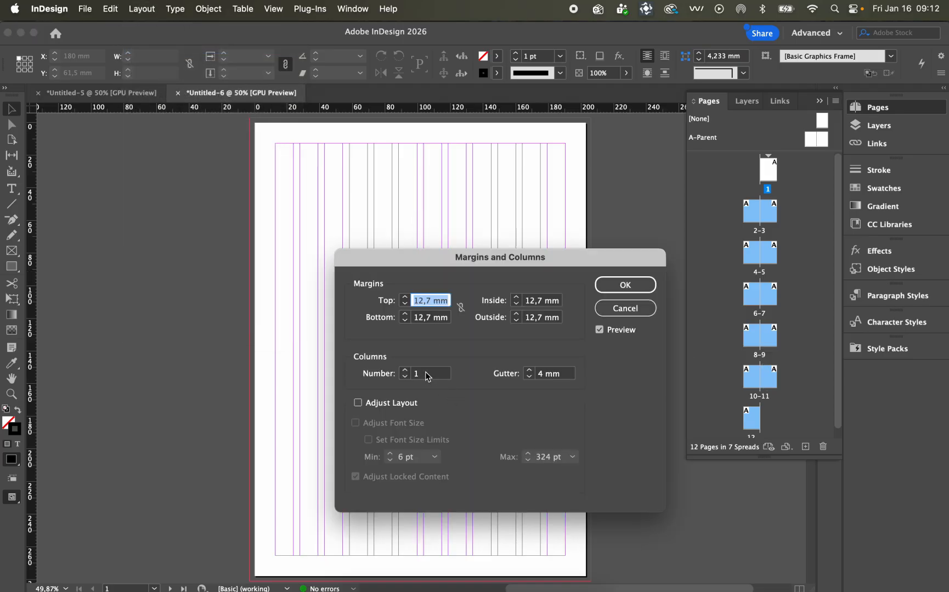
pyautogui.doubleClick(427, 375)
pyautogui.write('12')
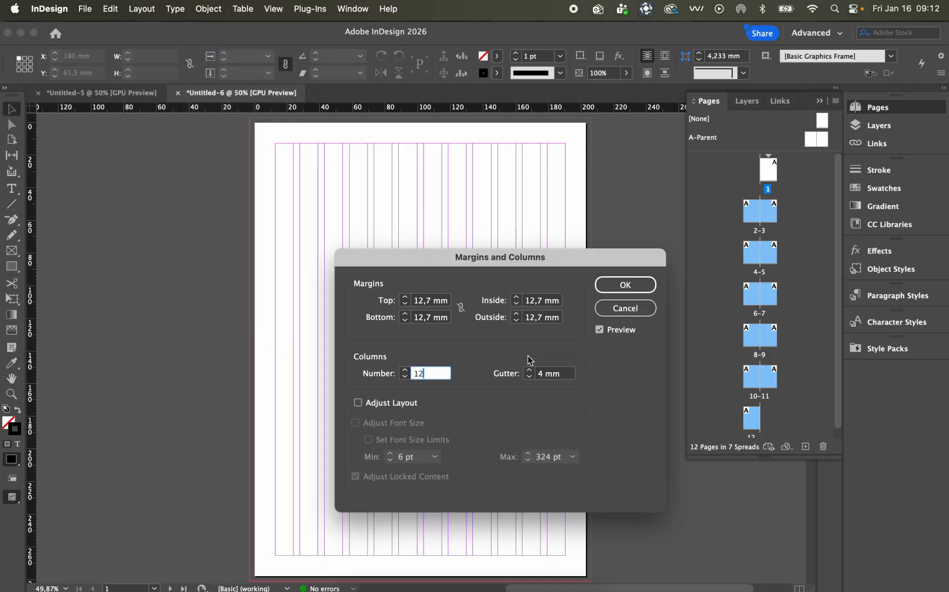
pyautogui.click(610, 282)
# - Examine the column guides on the spreads from 10-11 back to 2-3
pyautogui.doubleClick(771, 376)
pyautogui.doubleClick(769, 334)
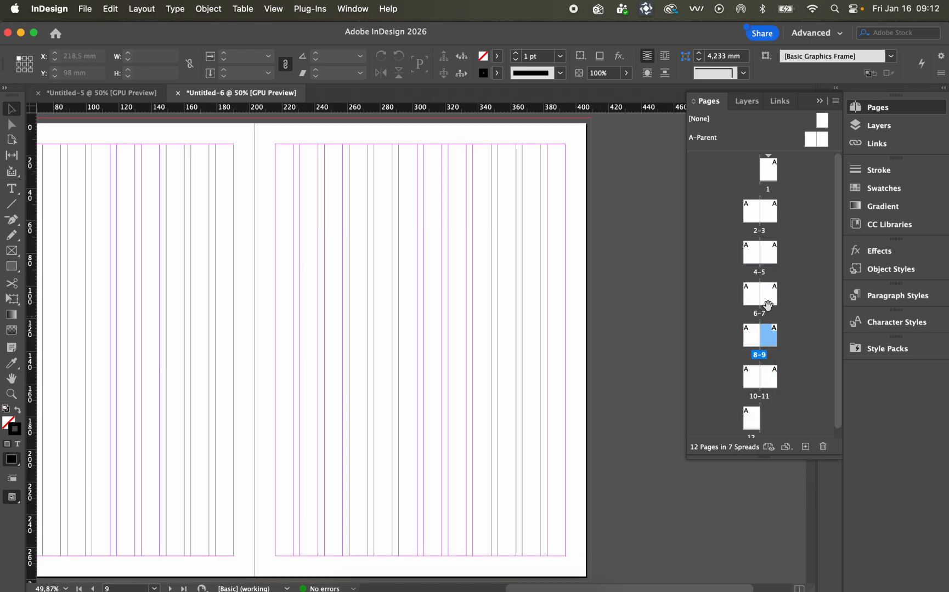
pyautogui.doubleClick(767, 300)
pyautogui.doubleClick(761, 264)
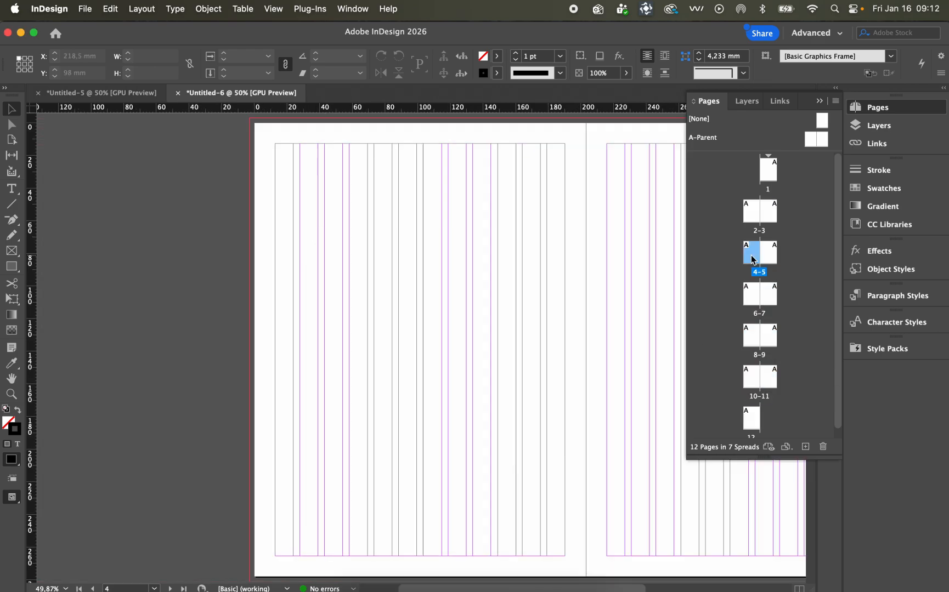
pyautogui.doubleClick(772, 212)
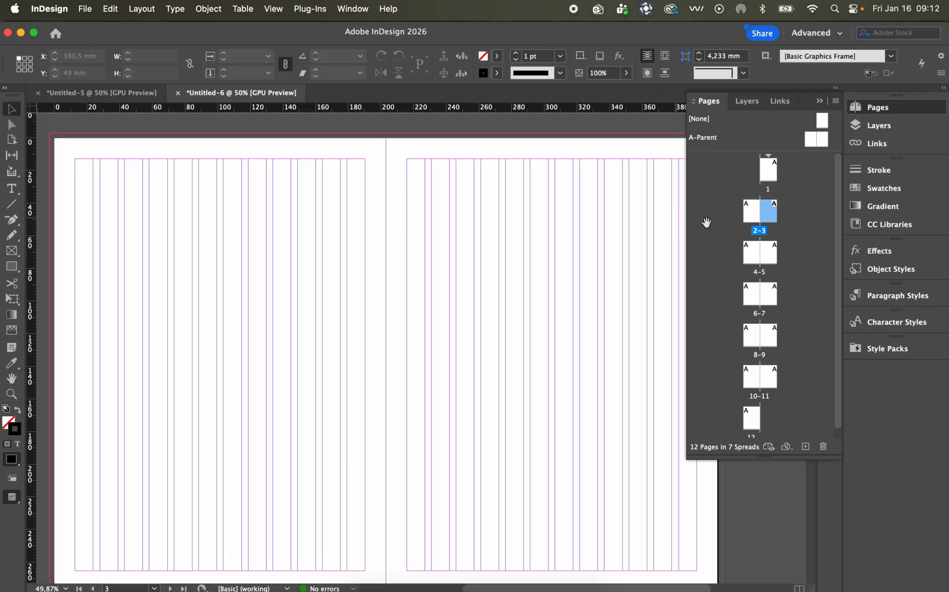
# - Select both pages of spread 2-3 and start Create Guides with 12 rows fitted to the margins, previewing the result
pyautogui.click(755, 217)
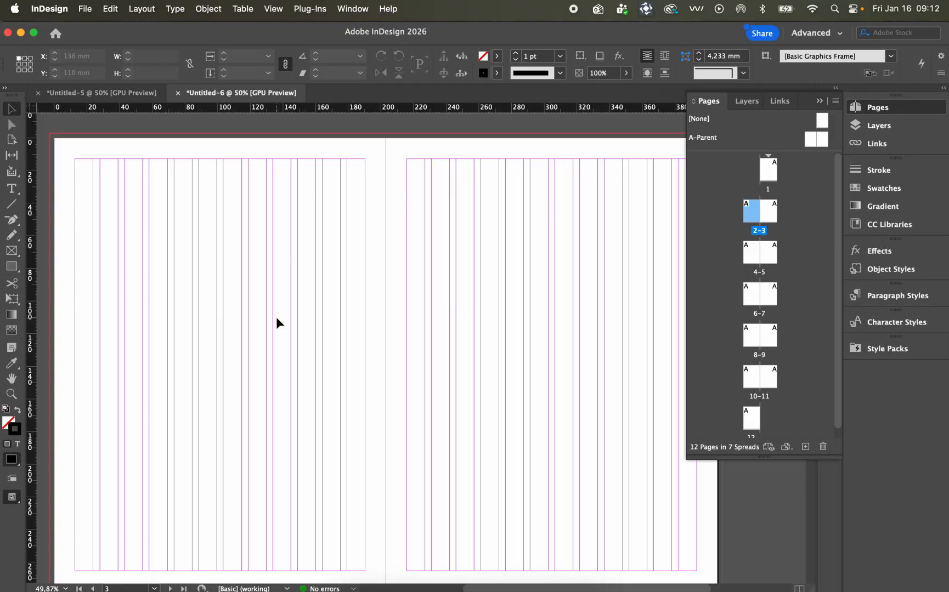
pyautogui.click(769, 215)
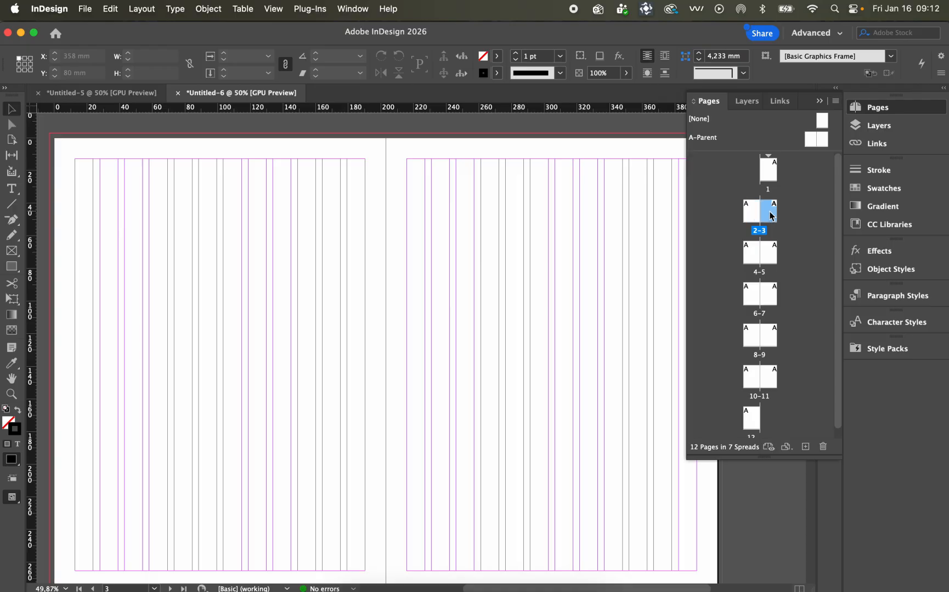
pyautogui.keyDown('shift'); pyautogui.click(749, 217); pyautogui.keyUp('shift')
pyautogui.click(141, 9)
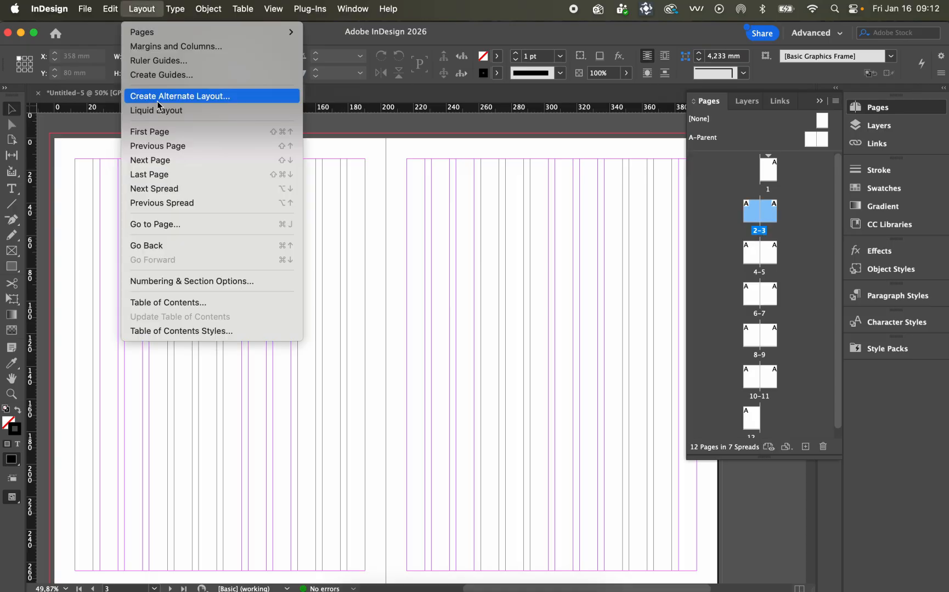
pyautogui.click(175, 76)
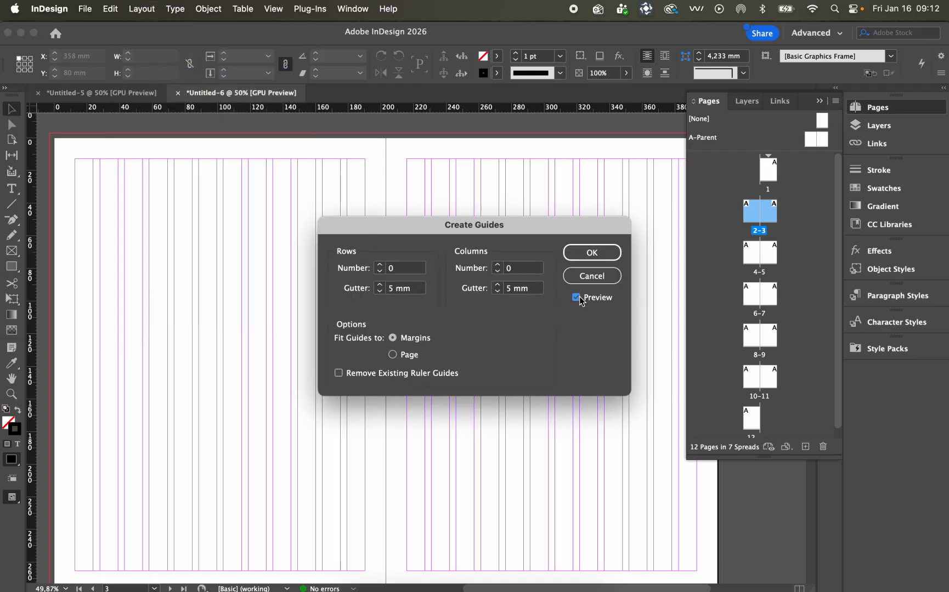
pyautogui.click(406, 267)
pyautogui.write('12')
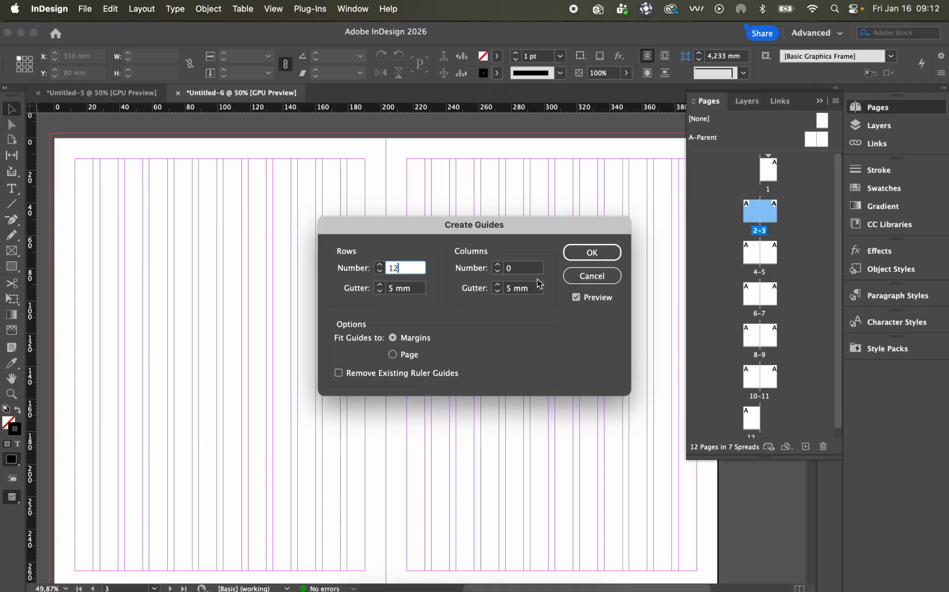
pyautogui.click(576, 297)
pyautogui.click(576, 298)
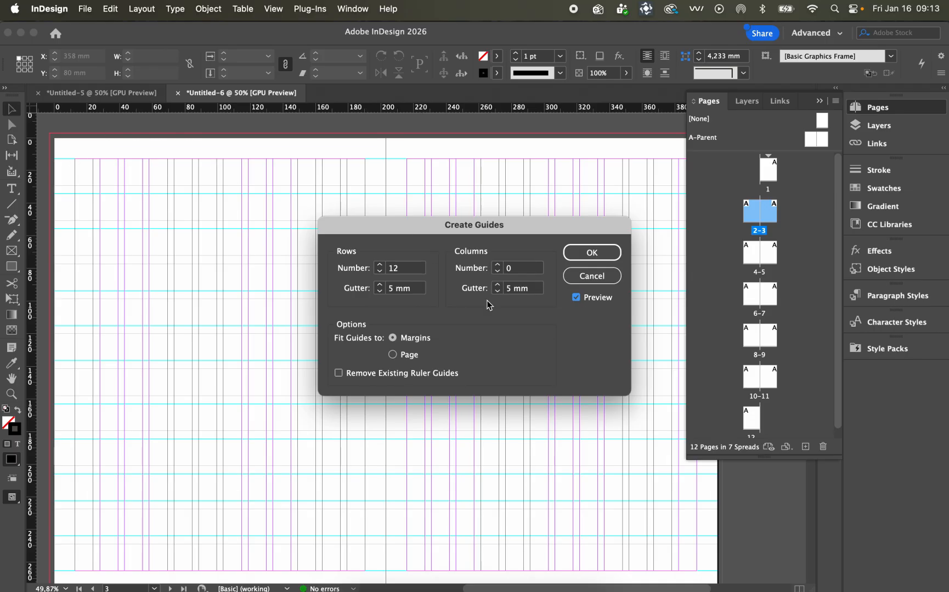
# - Set the row gutter of the guides to 0 mm and refresh the preview
pyautogui.tripleClick(406, 295)
pyautogui.write('0')
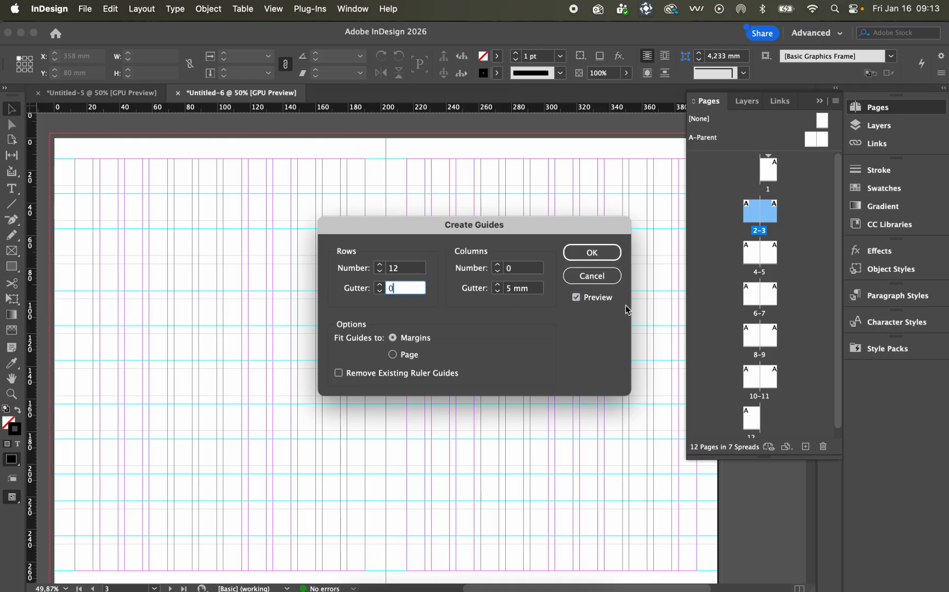
pyautogui.click(578, 300)
pyautogui.click(577, 300)
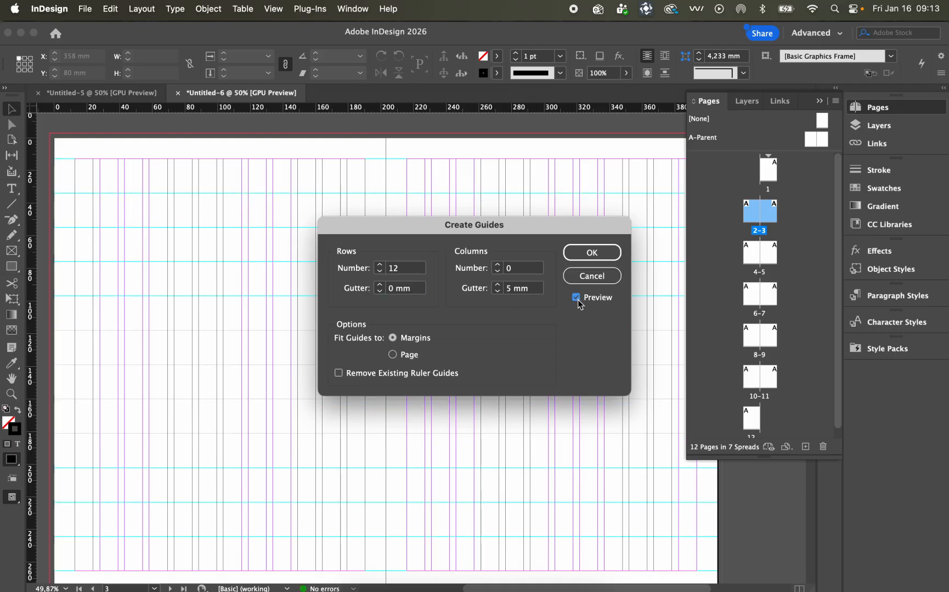
# - Raise the number of guide rows to 24, create the guides on spread 2-3 and inspect the grid
pyautogui.doubleClick(397, 268)
pyautogui.write('24')
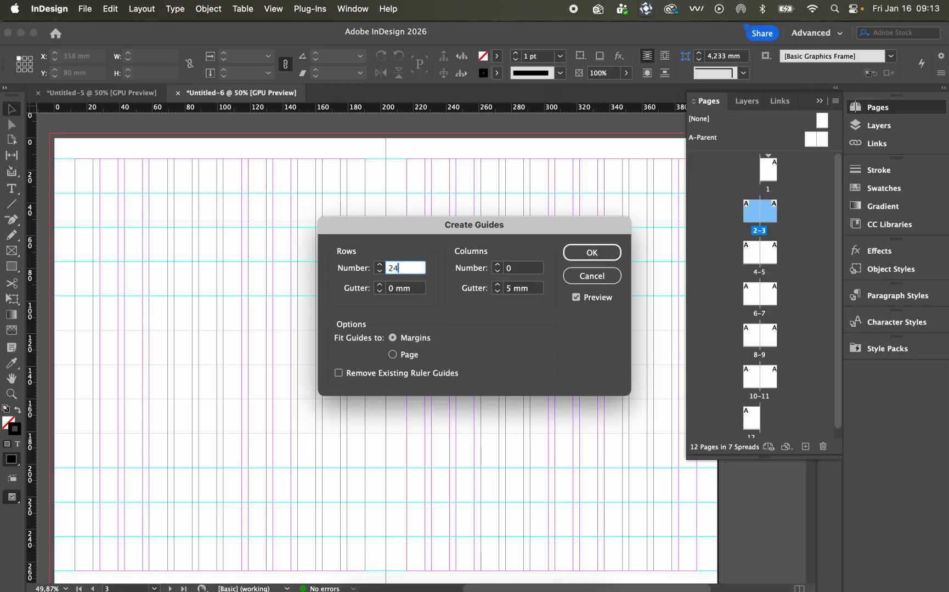
pyautogui.click(574, 298)
pyautogui.click(575, 297)
pyautogui.click(578, 253)
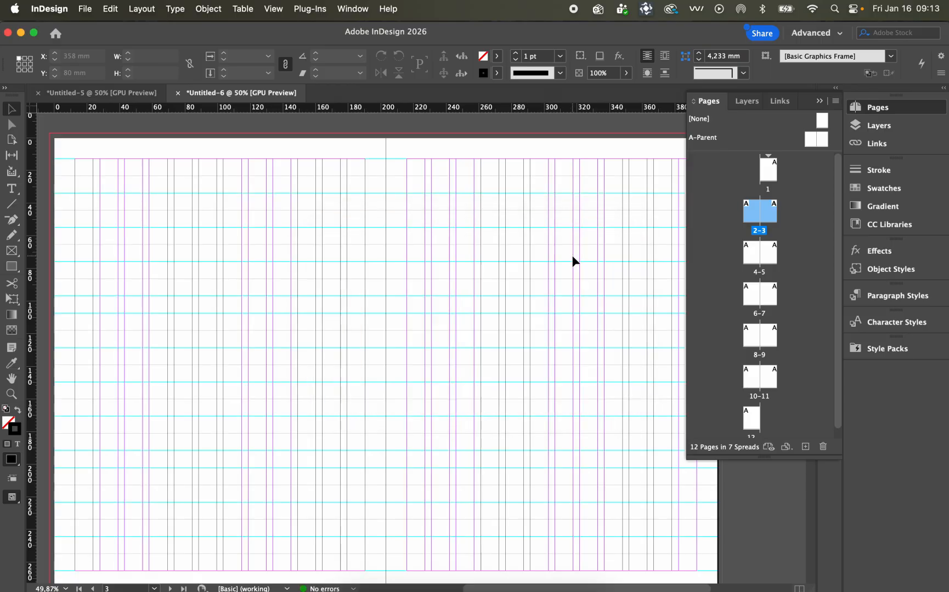
pyautogui.scroll(-1, 502, 354)
pyautogui.scroll(-1, 503, 356)
pyautogui.scroll(1, 513, 314)
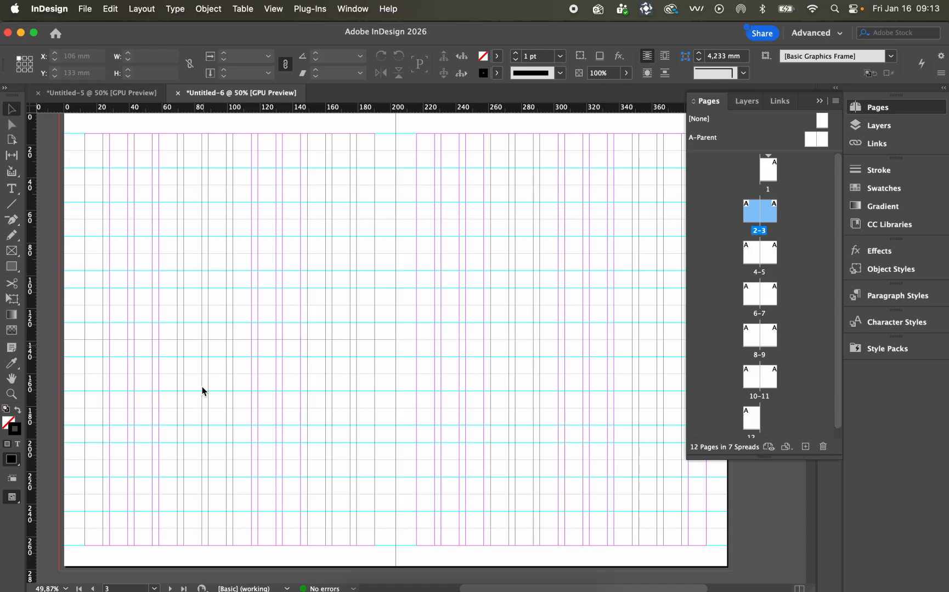